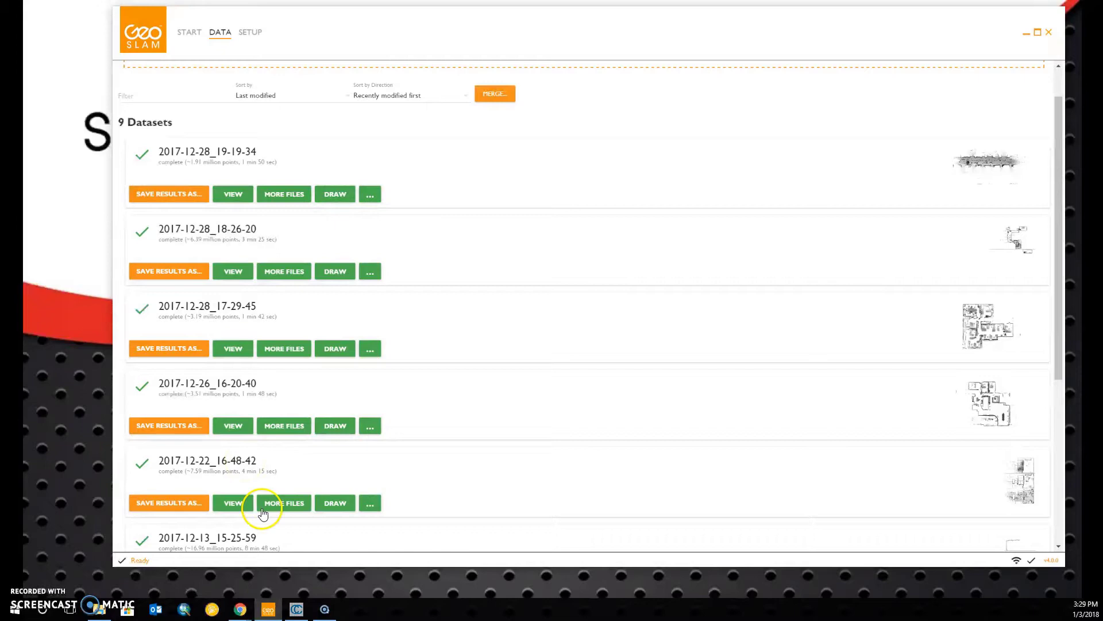
click(295, 606)
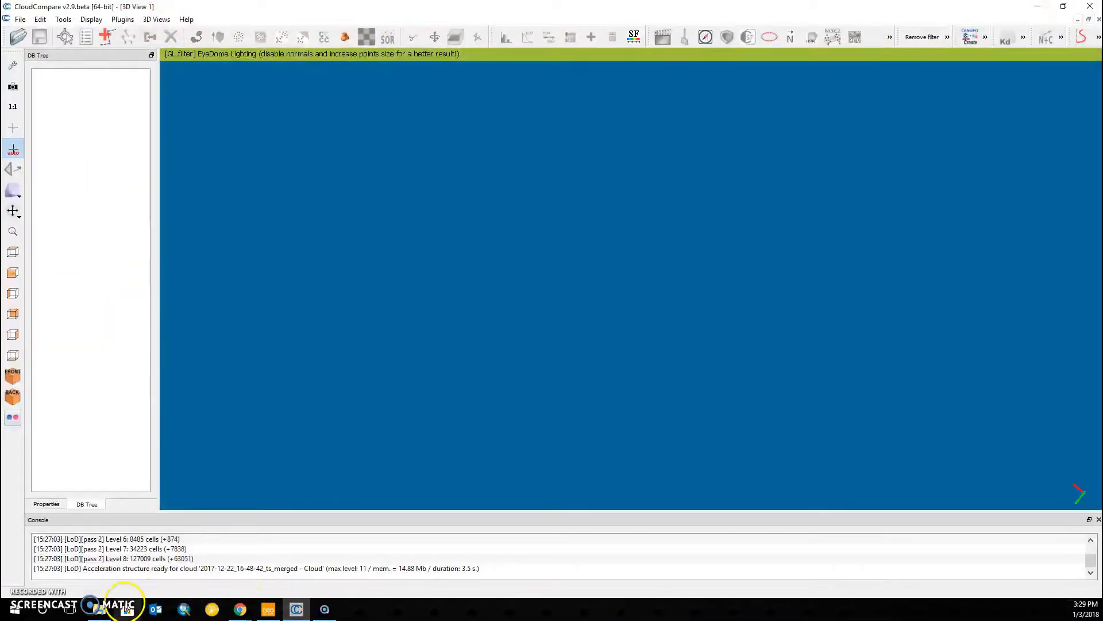
click(99, 608)
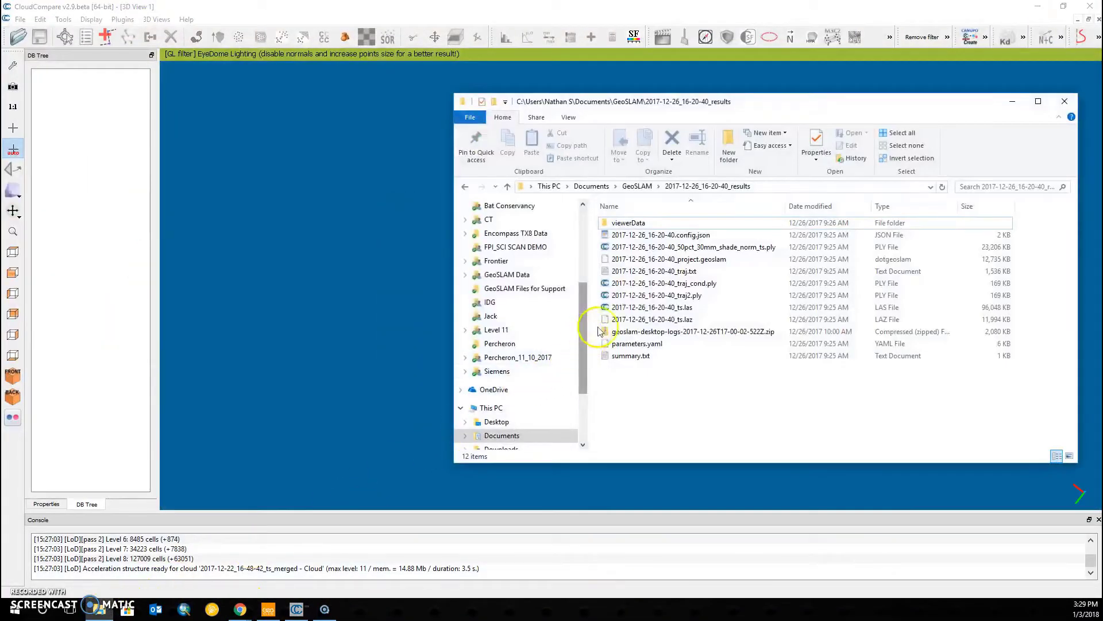
drag(652, 306, 402, 291)
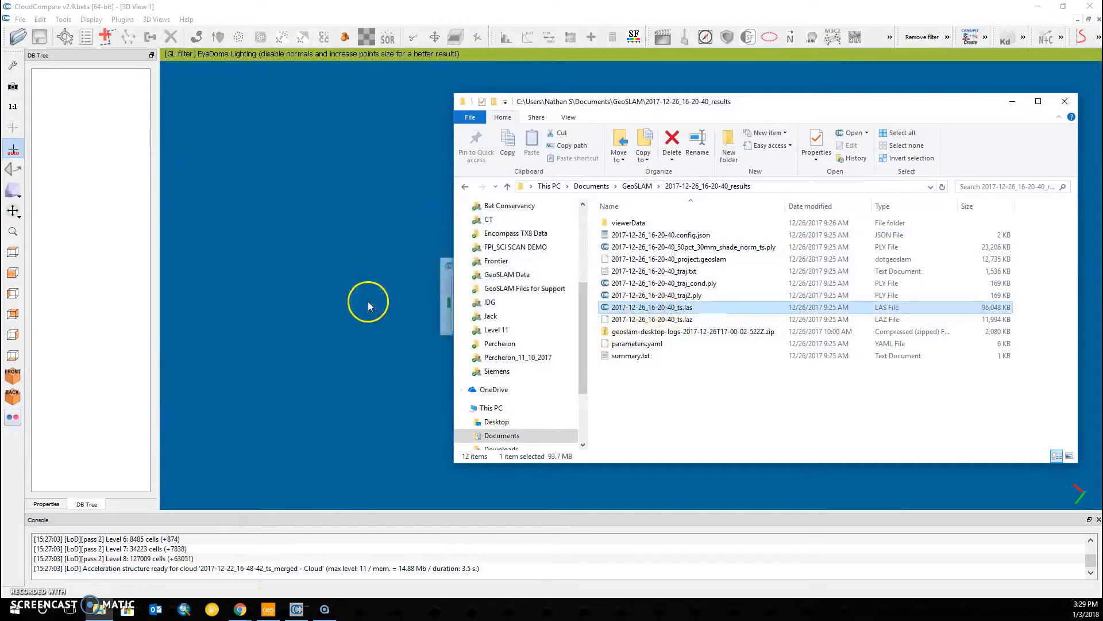
click(464, 187)
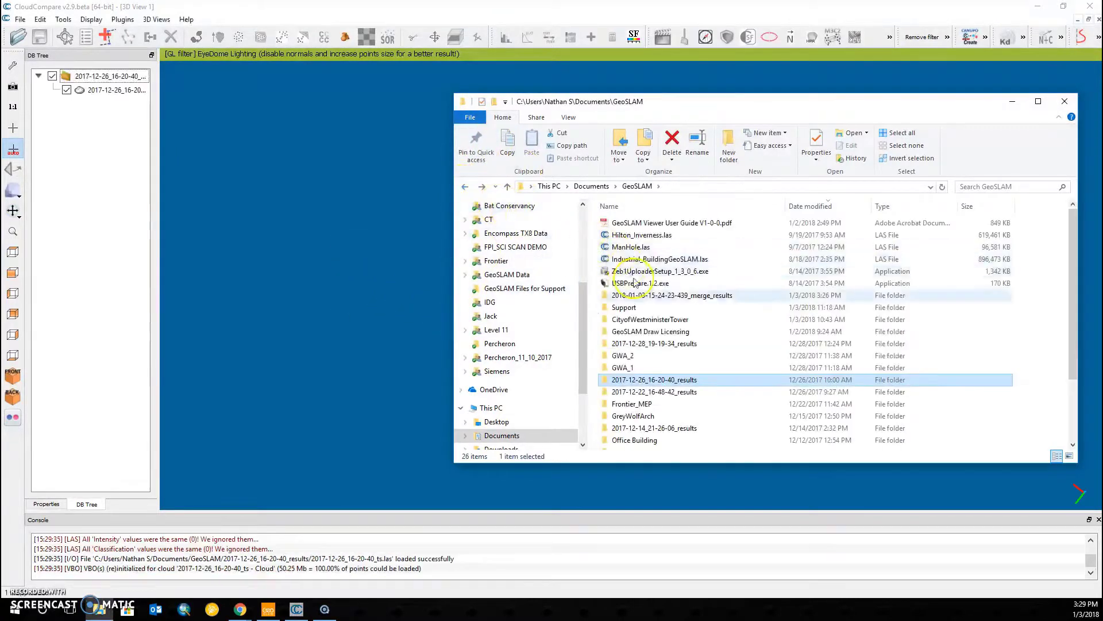
double_click(520, 380)
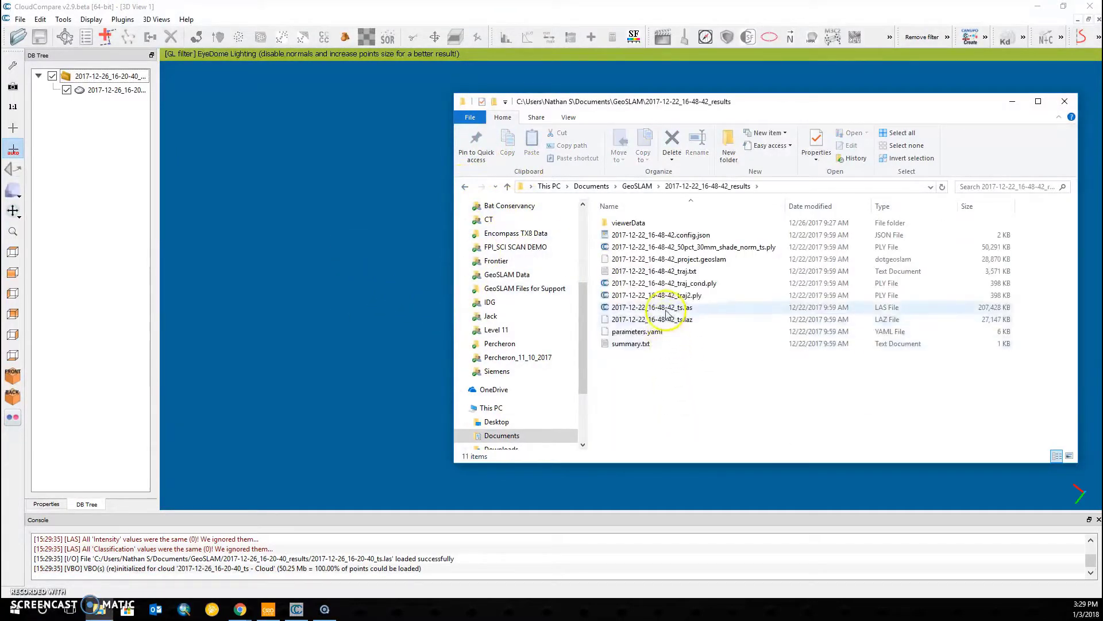
drag(652, 307, 420, 282)
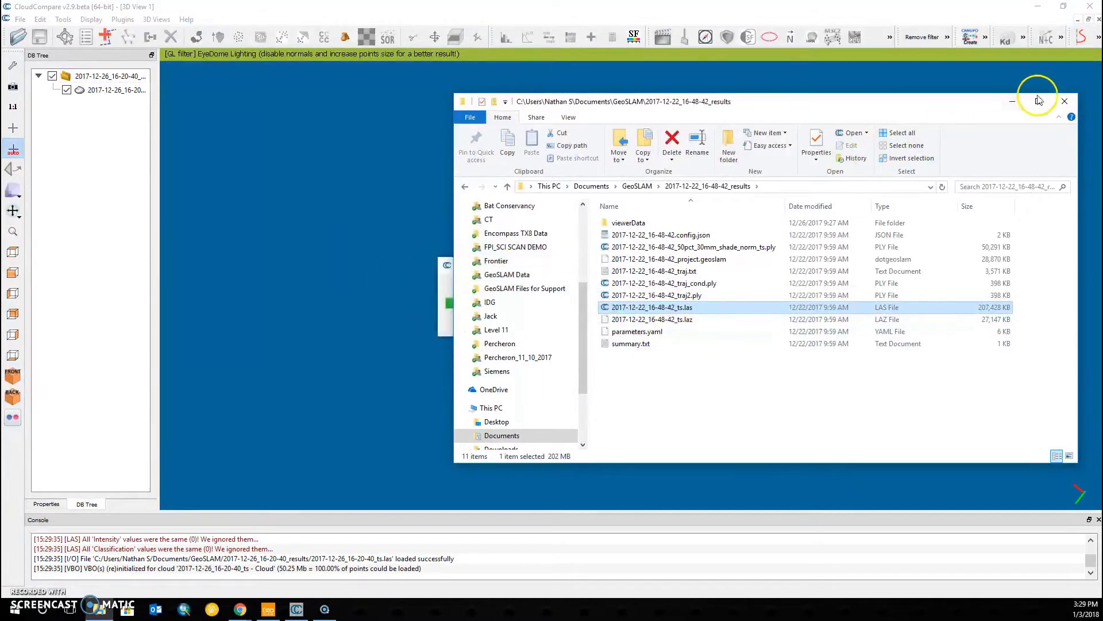
click(1014, 101)
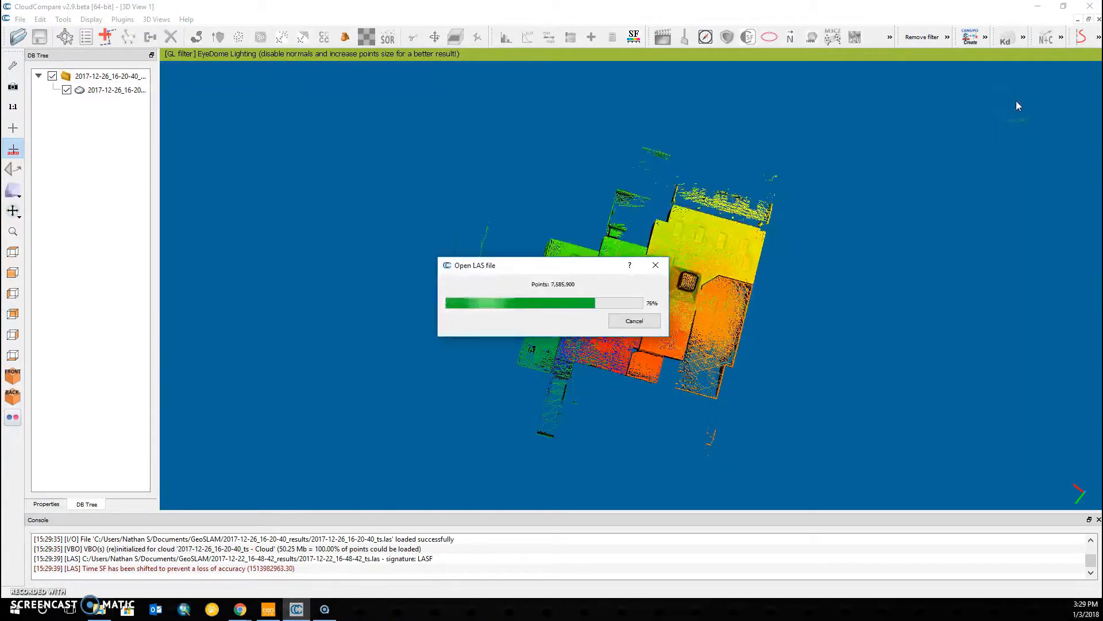
drag(622, 336, 650, 312)
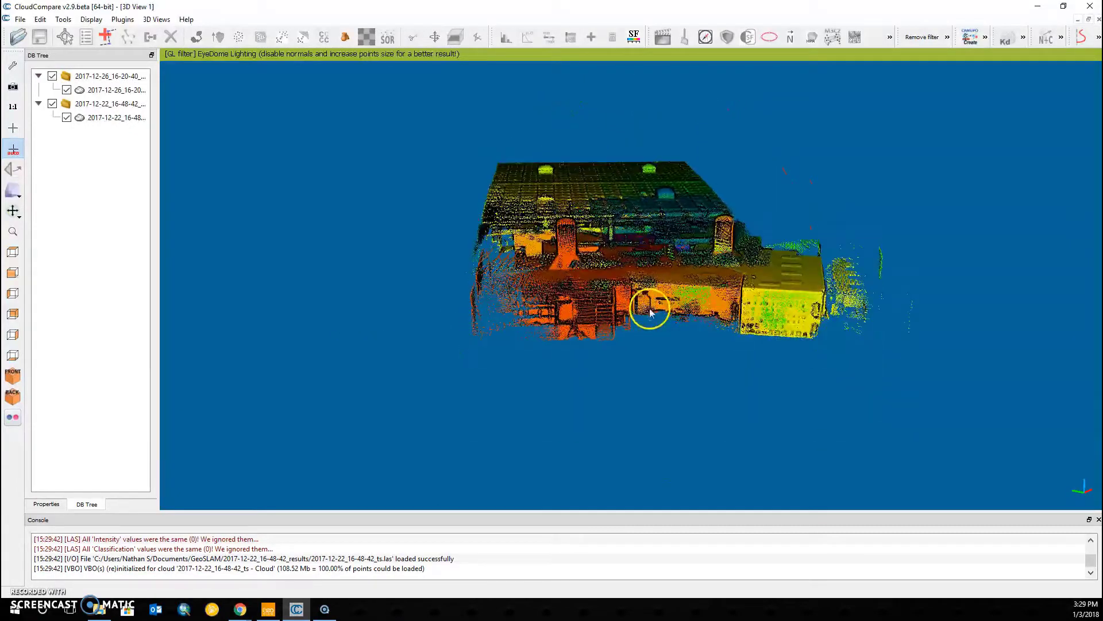
click(66, 90)
click(66, 90)
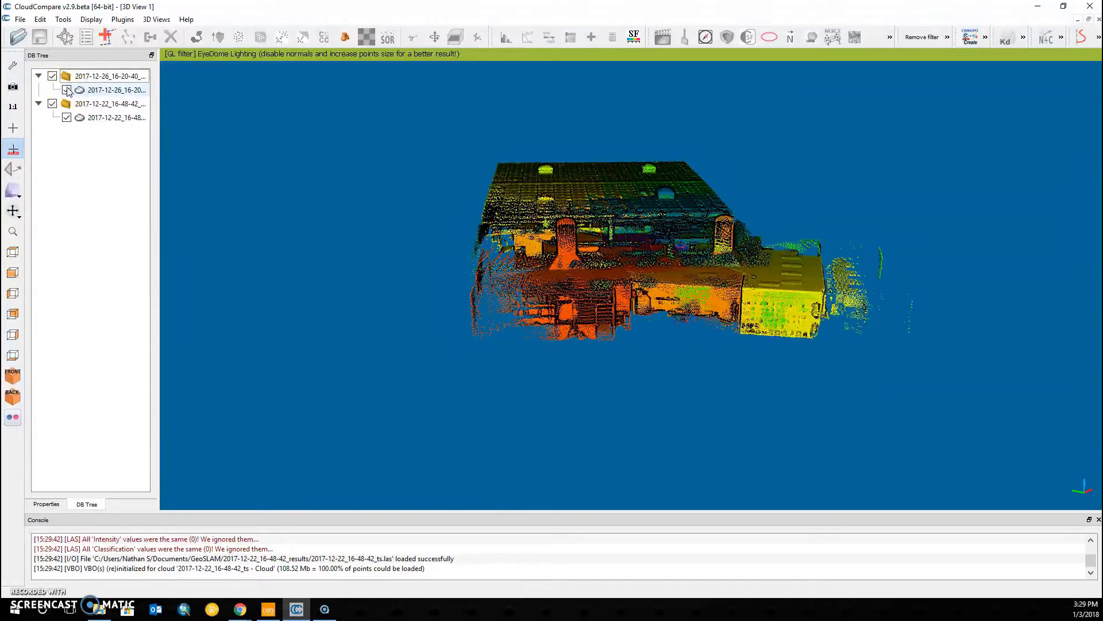
click(67, 89)
click(67, 90)
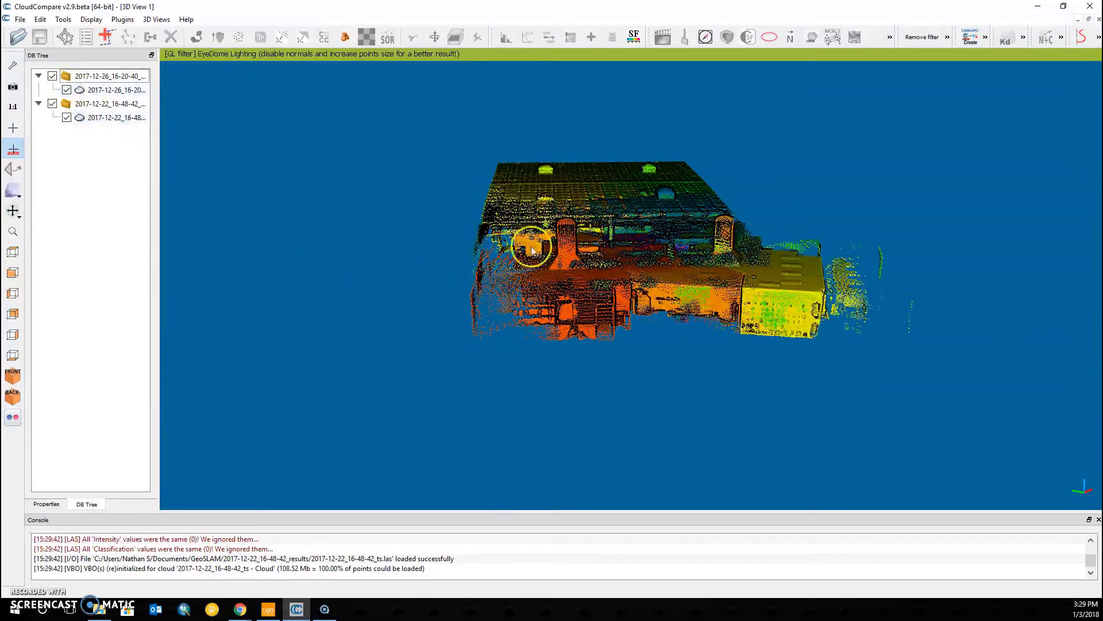
click(67, 90)
click(67, 89)
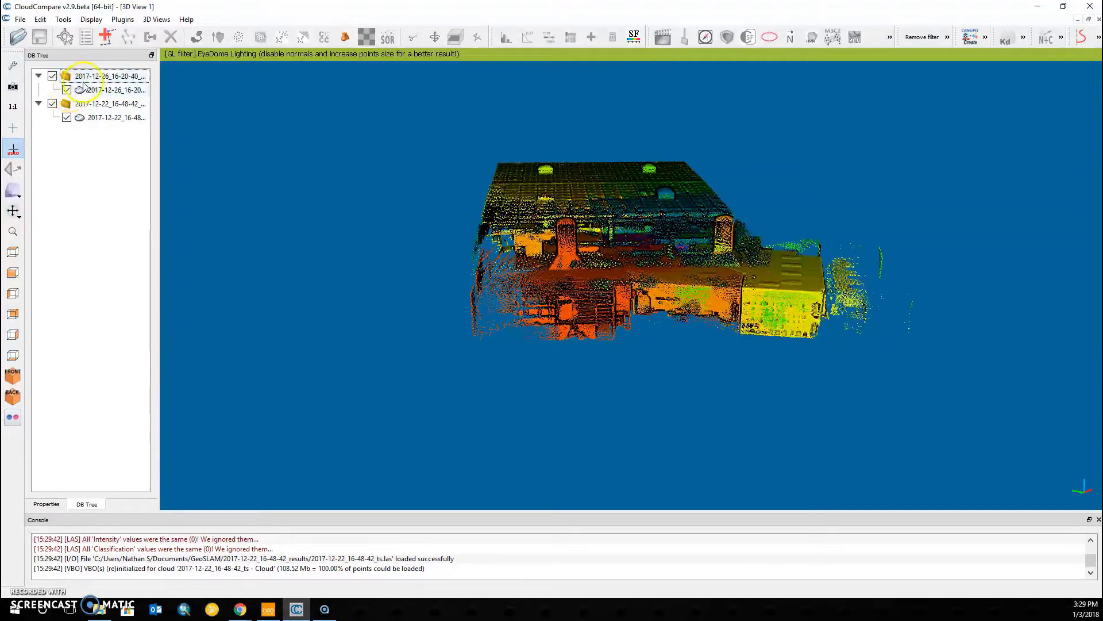
click(108, 76)
shift+click(119, 118)
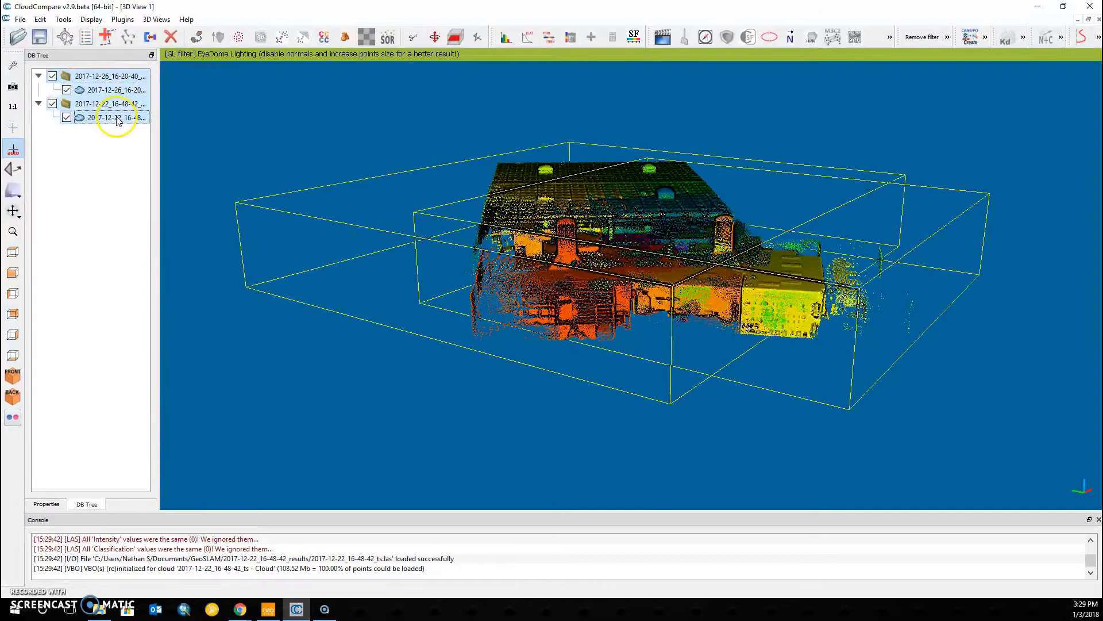
right_click(119, 118)
click(167, 230)
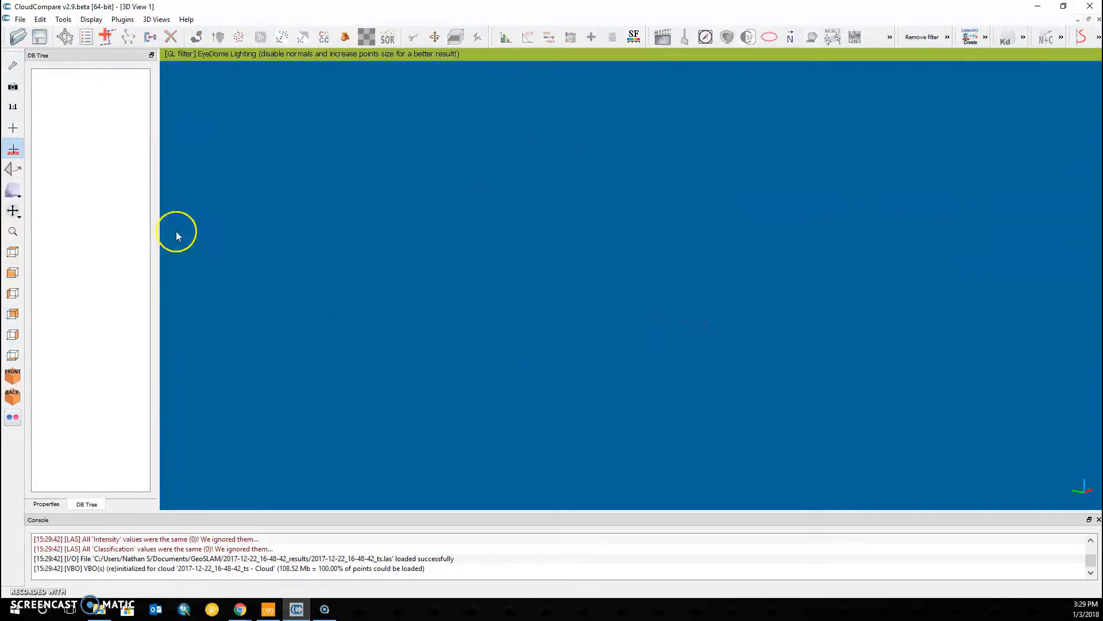
Select datasets 2017-12-26_16-20-40 and 2017-12-22_16-48-42 for merging and start the merge
click(1038, 6)
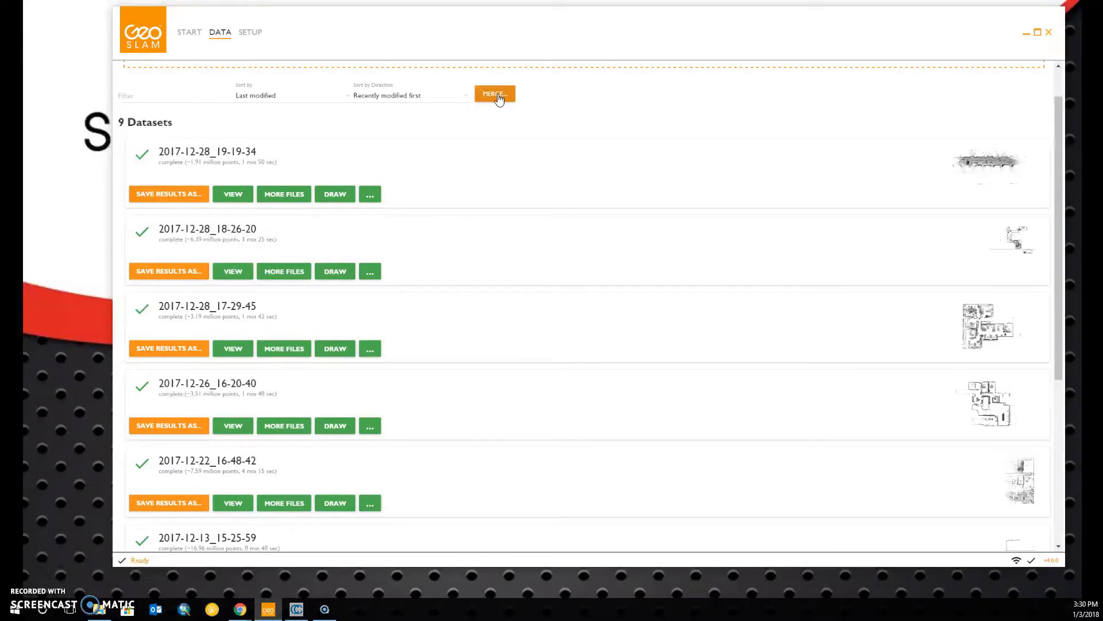
click(495, 95)
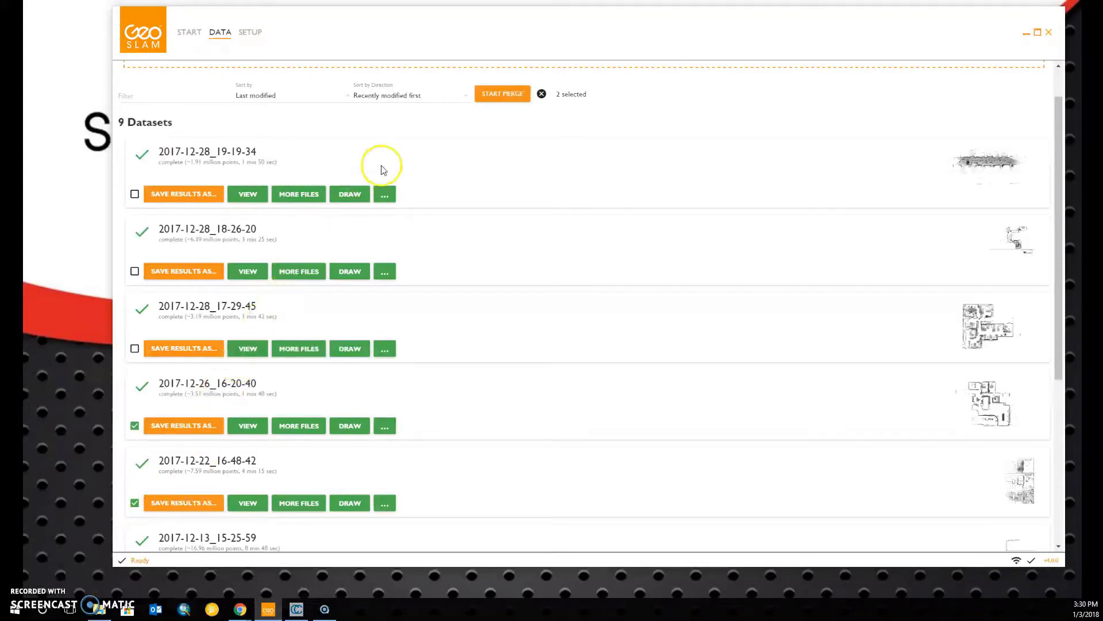
click(492, 100)
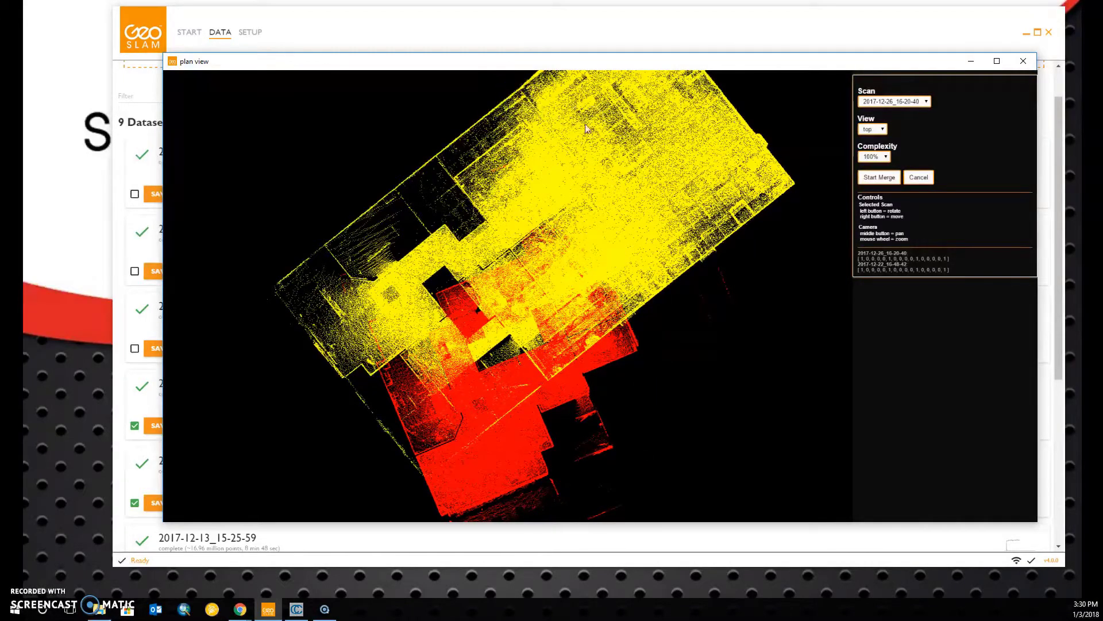
Lower the display complexity to 25% and make 2017-12-26_16-20-40 the scan to adjust
click(875, 157)
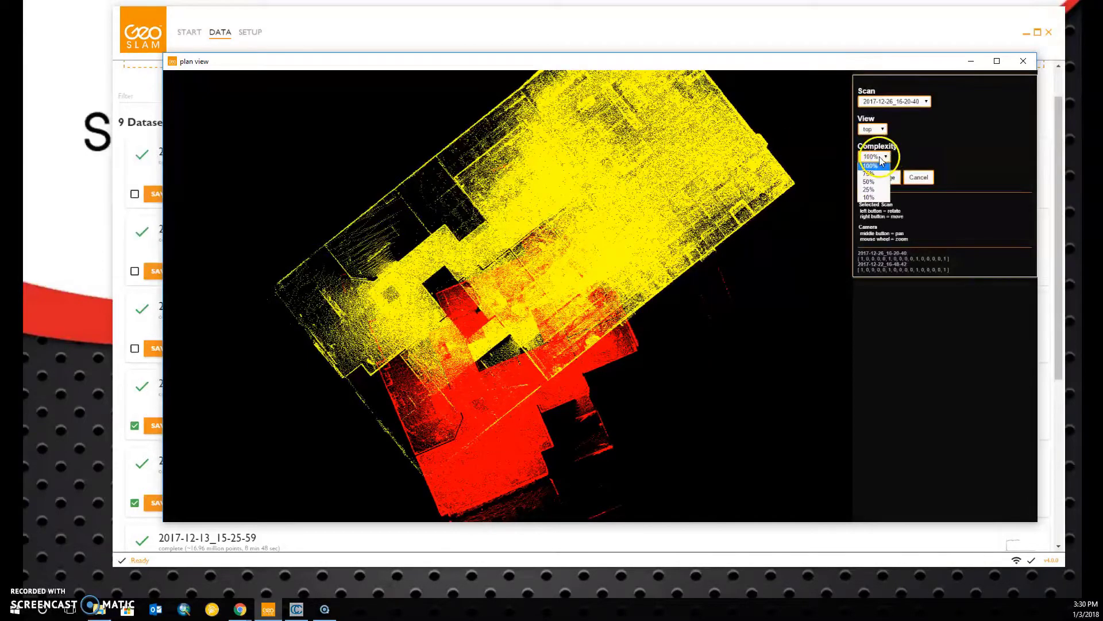
click(871, 190)
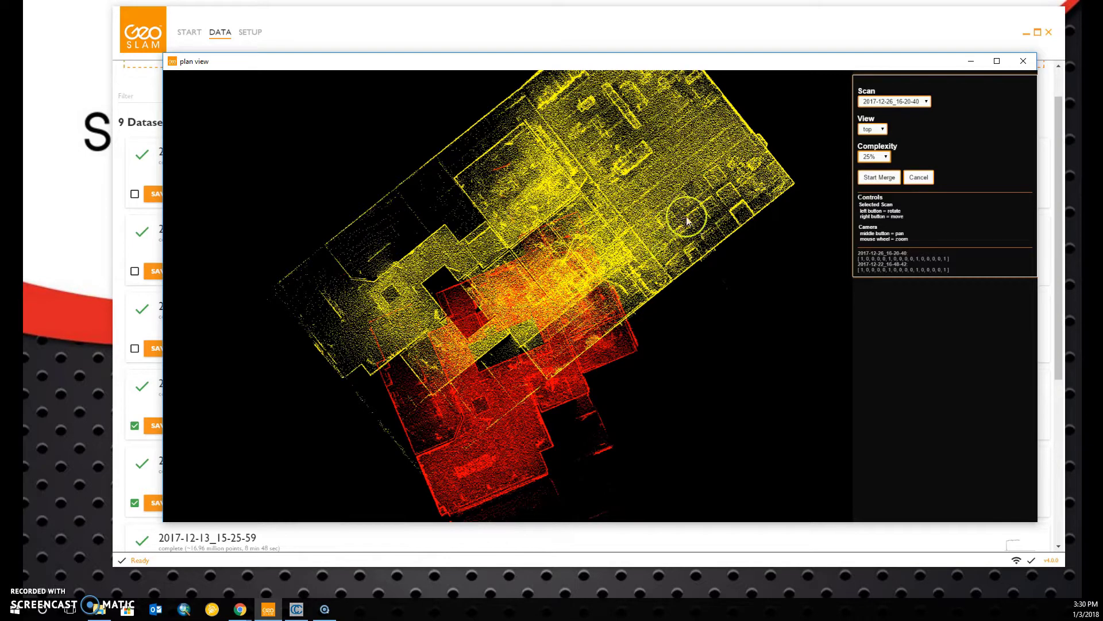
click(877, 101)
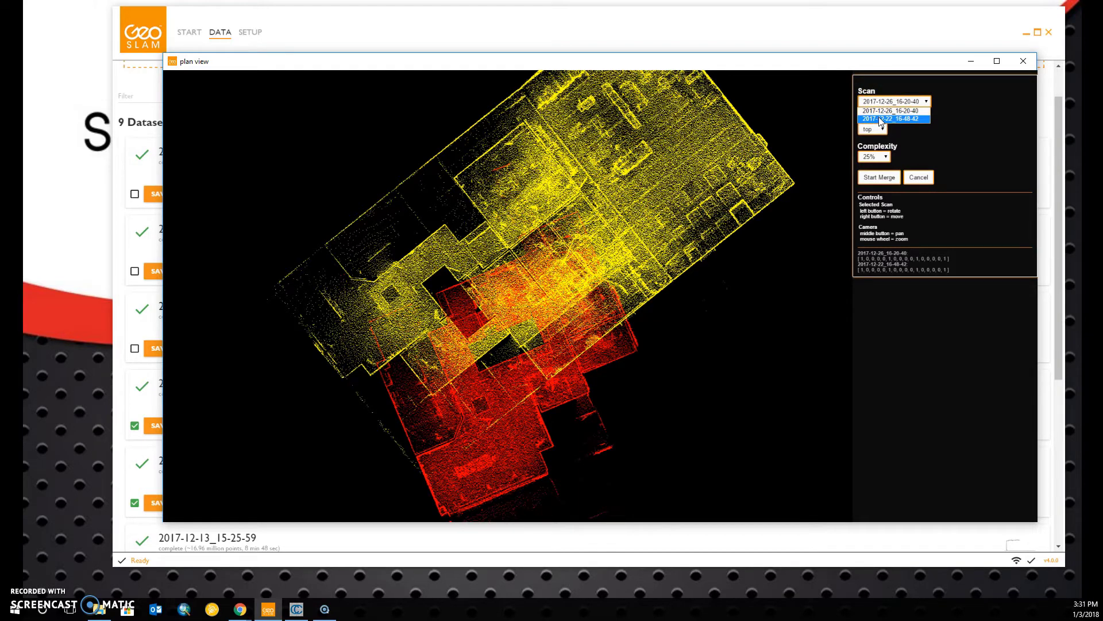
click(881, 119)
click(882, 102)
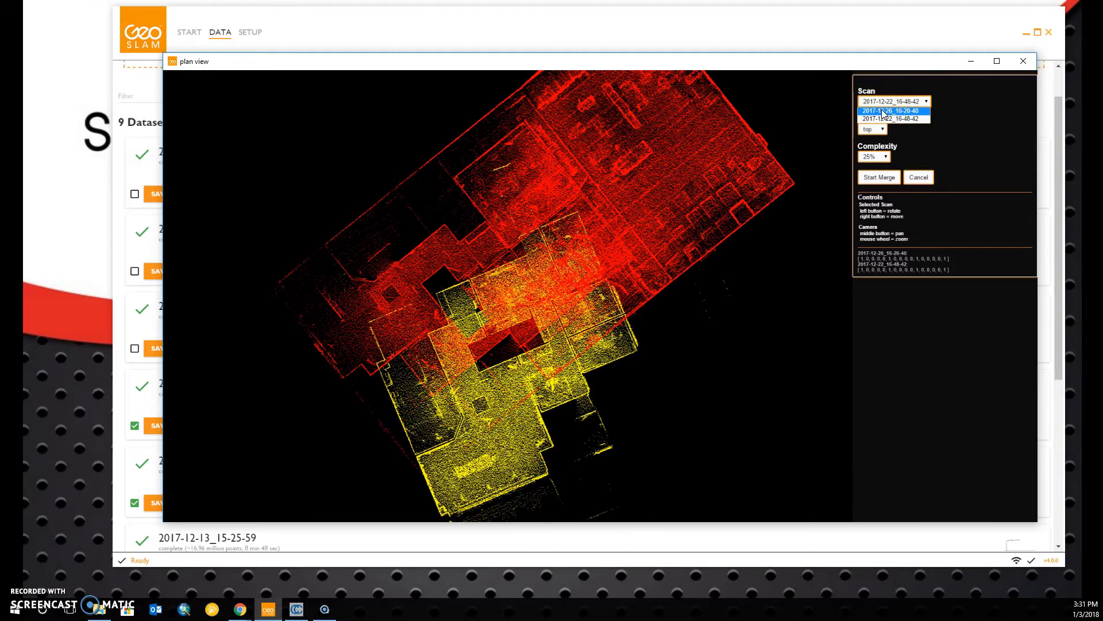
click(883, 111)
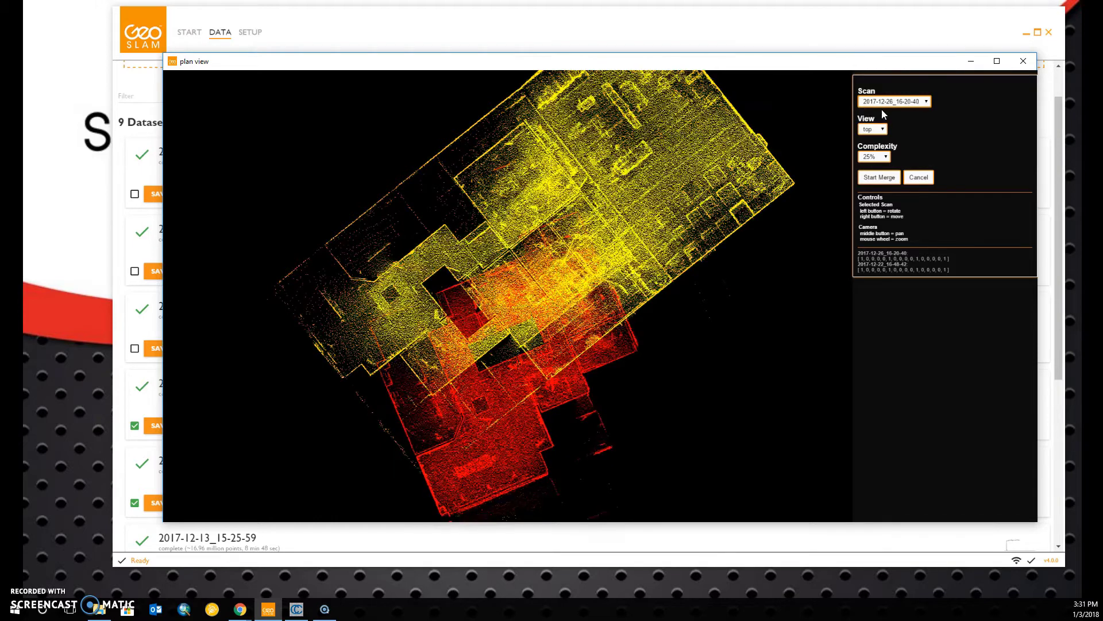
click(666, 272)
click(520, 431)
Rotate and shift the red scan onto the yellow one, restore 100% complexity, and start merging
drag(516, 437, 394, 336)
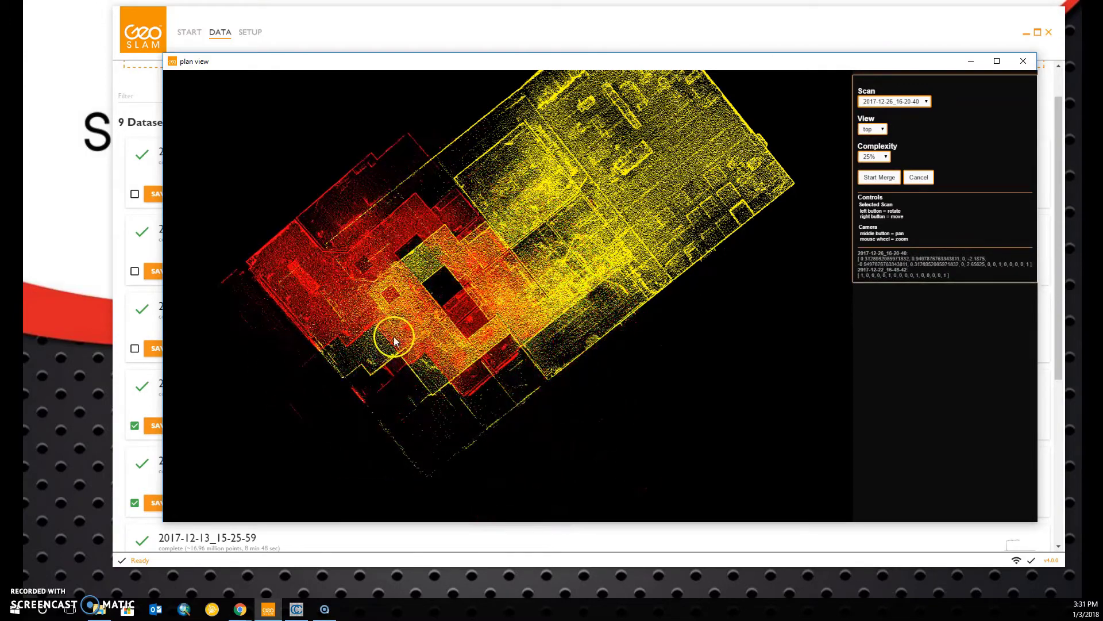
click(877, 156)
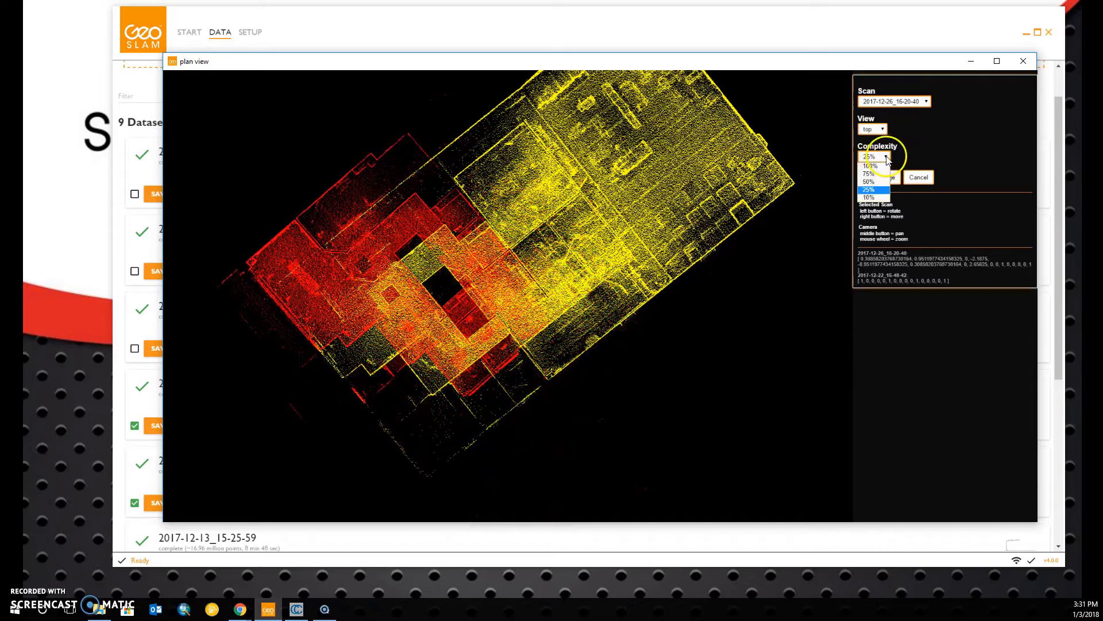
click(870, 166)
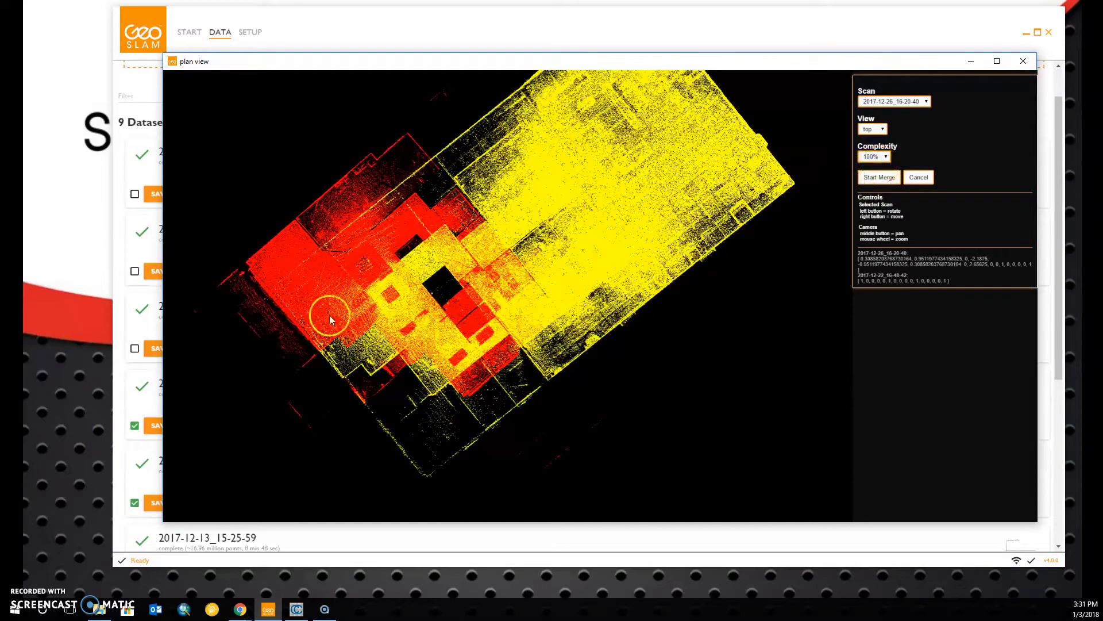
drag(329, 315, 339, 337)
right_drag(340, 337, 362, 341)
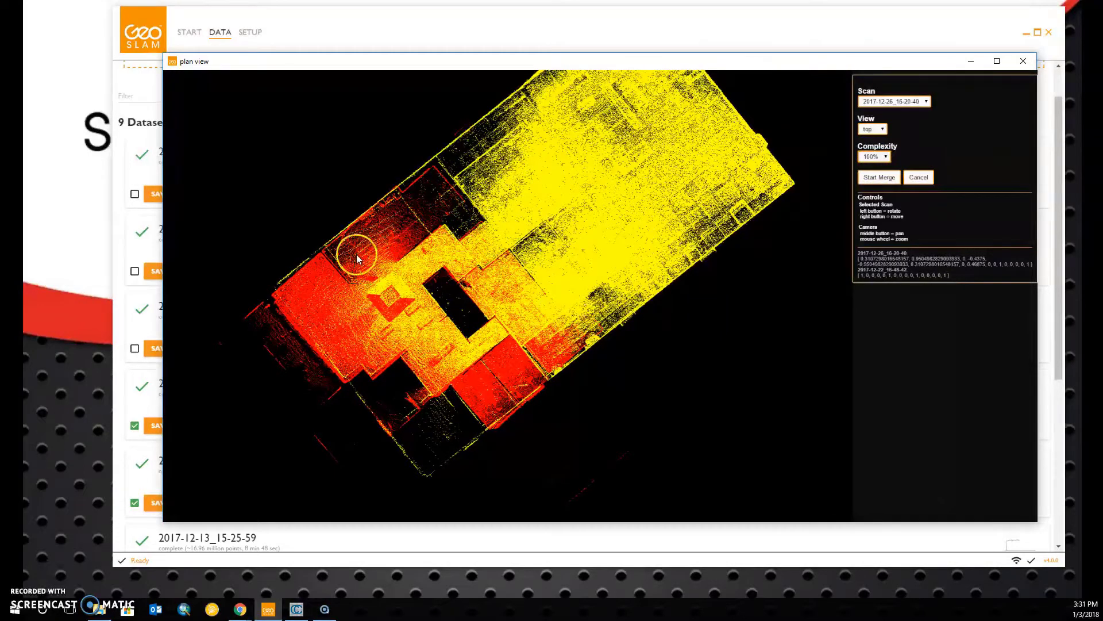
mouse_move(352, 326)
mouse_down()
mouse_move(334, 299)
mouse_move(339, 331)
mouse_move(334, 311)
mouse_move(348, 323)
mouse_up()
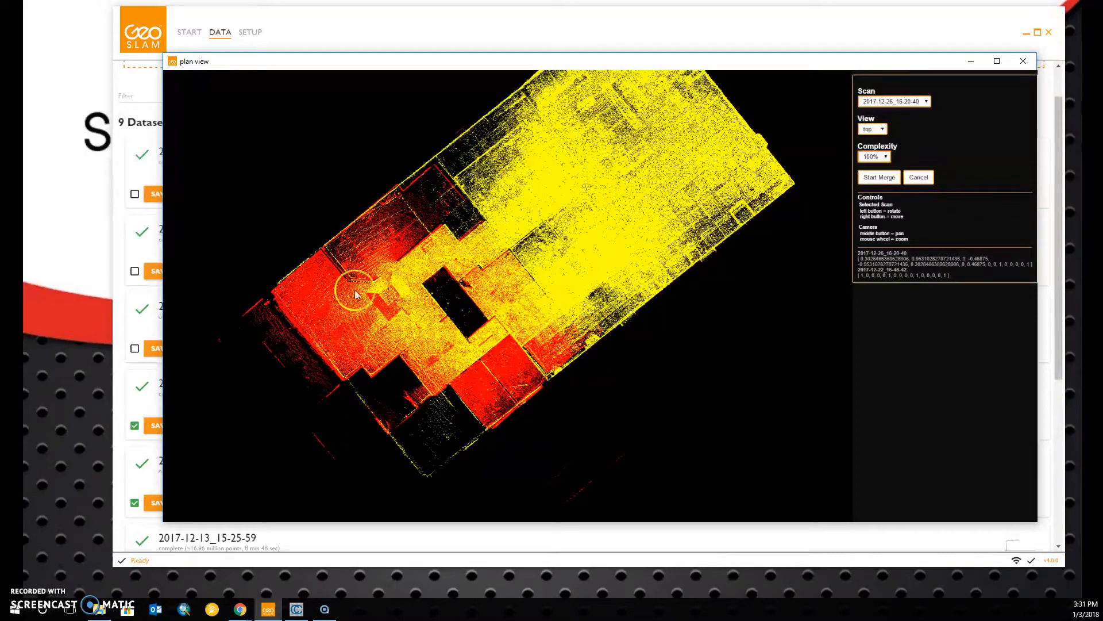
click(873, 177)
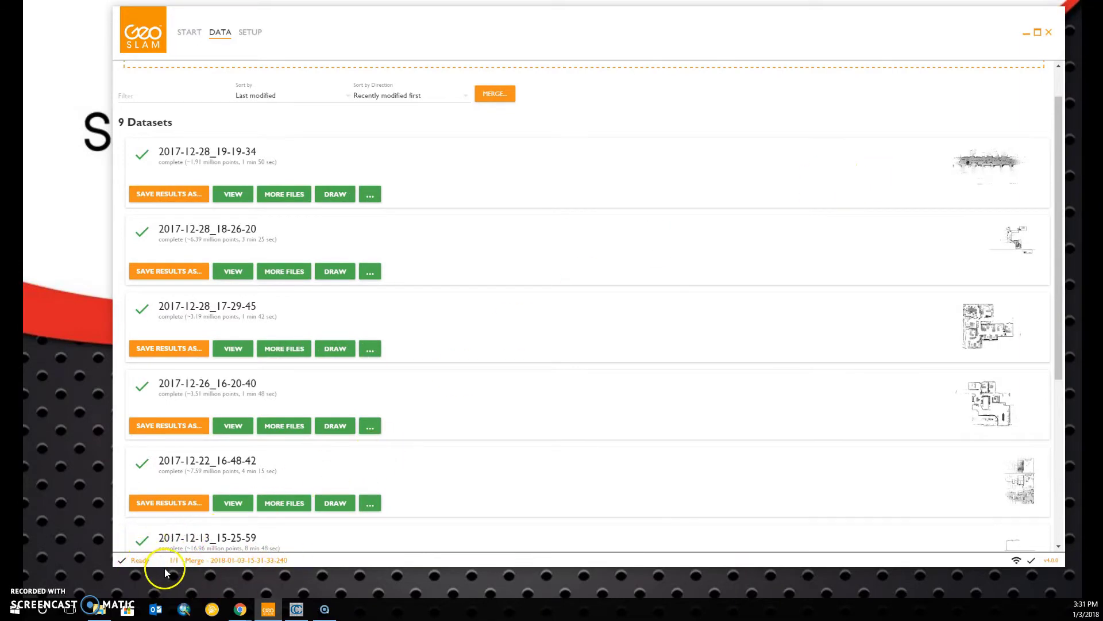
Browse File Explorer to C:\Users\<user>\geoslam-processing
click(99, 608)
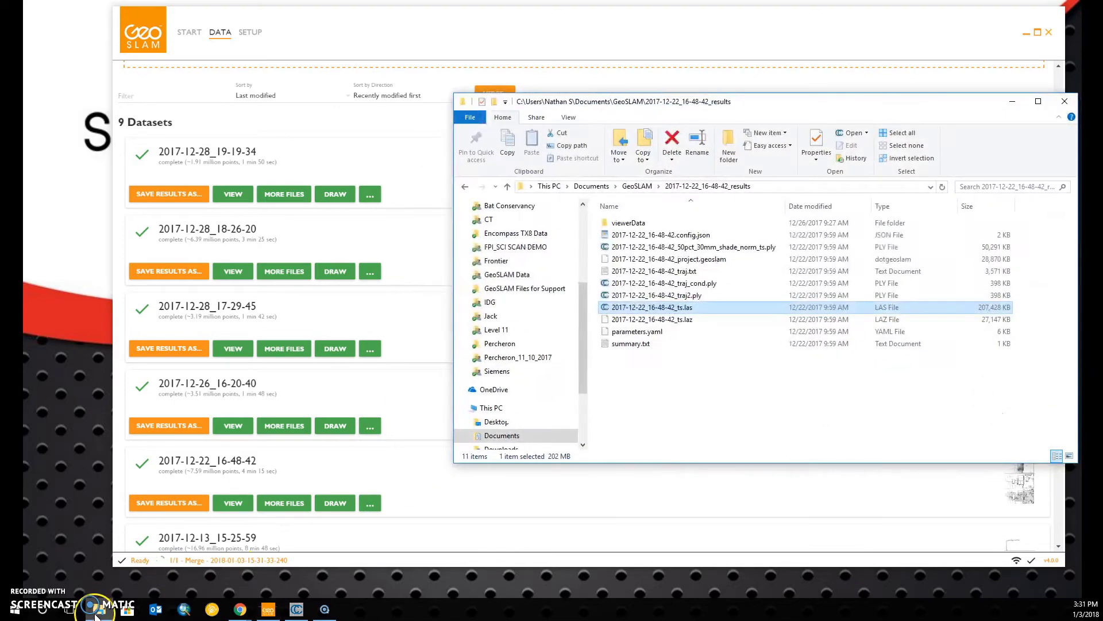
scroll(520, 334, down, 3)
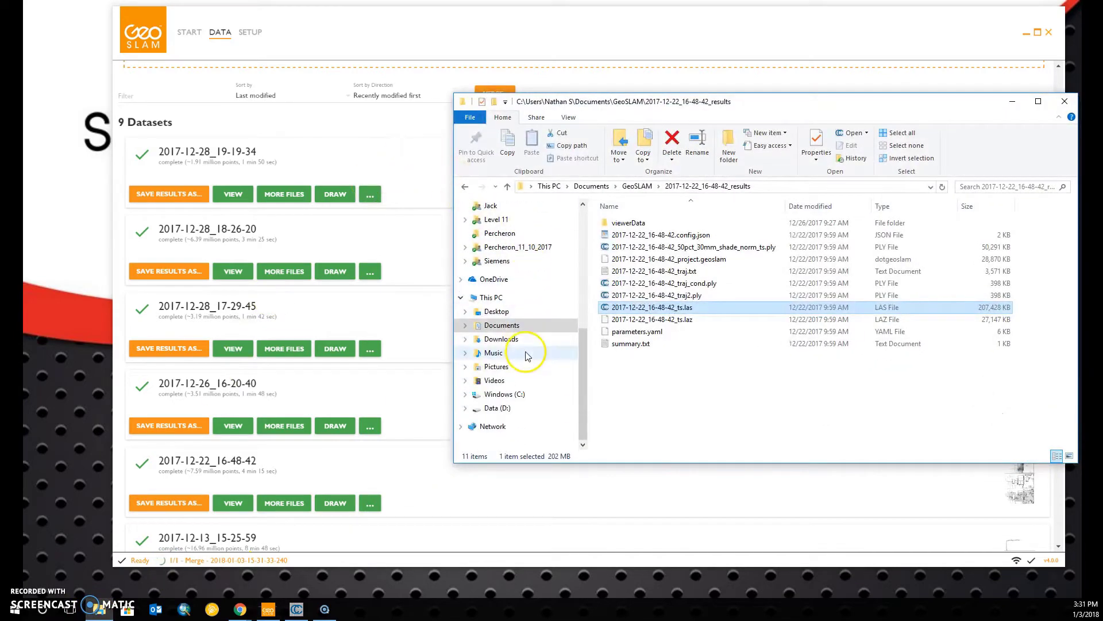
click(505, 395)
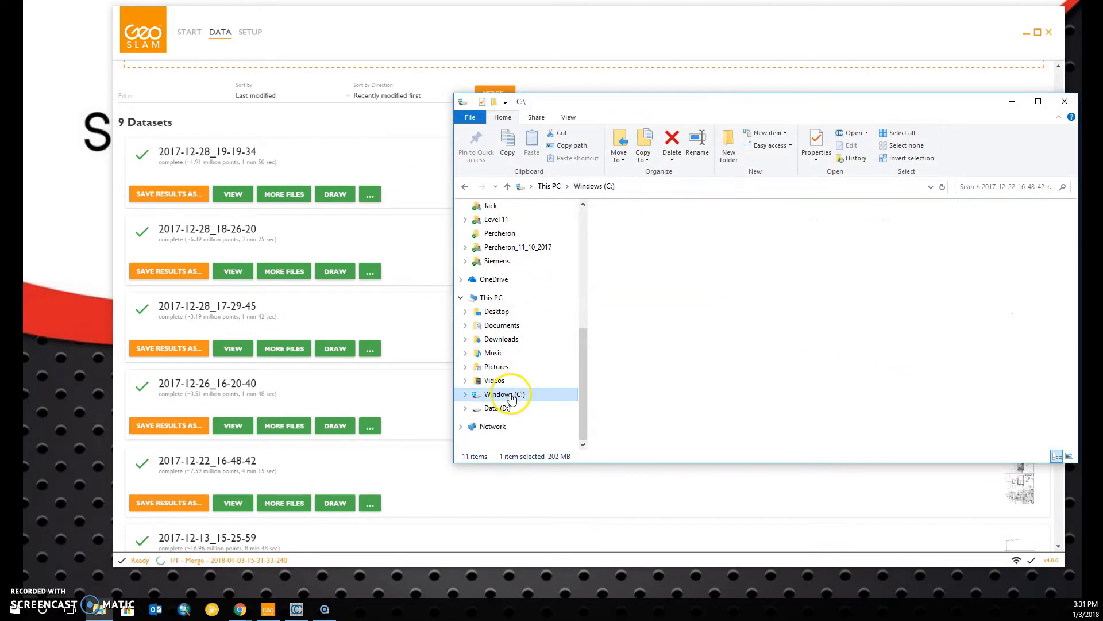
double_click(620, 319)
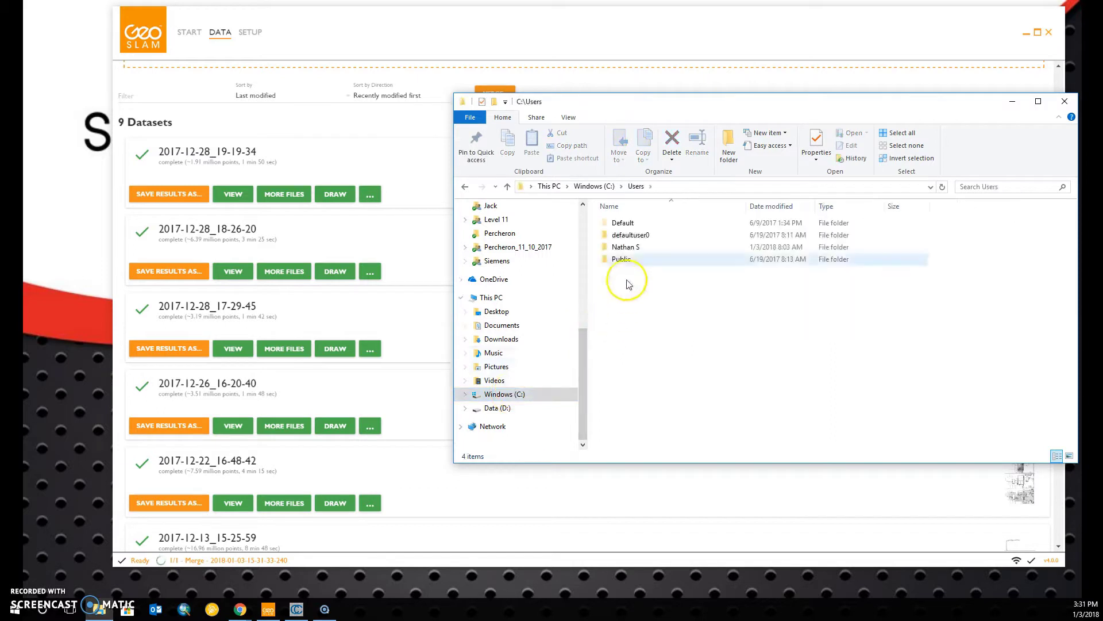
double_click(627, 247)
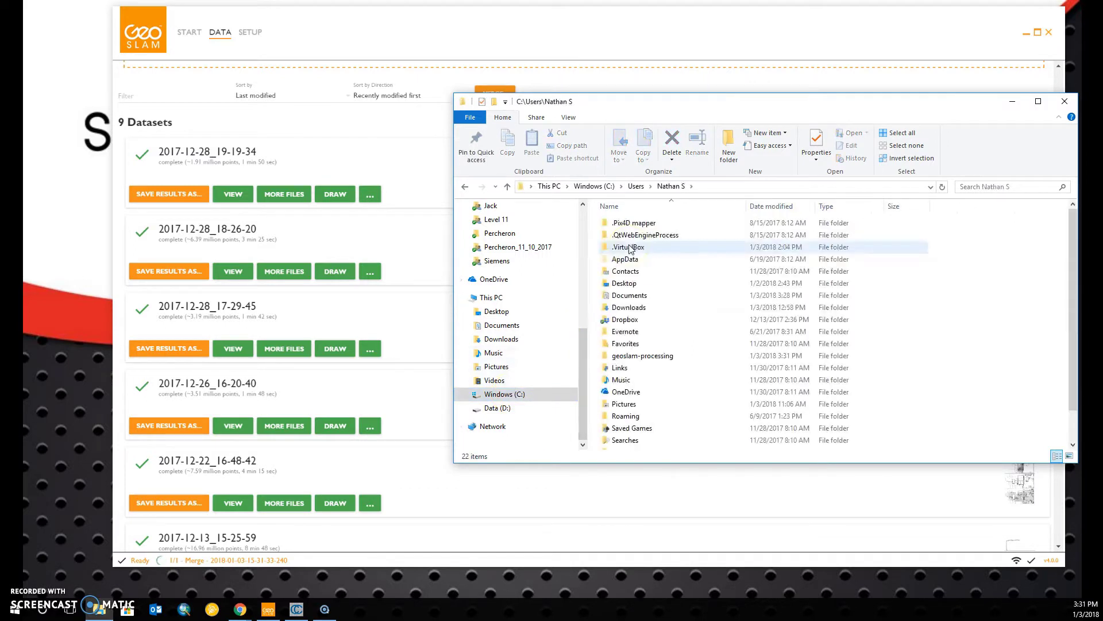
click(638, 357)
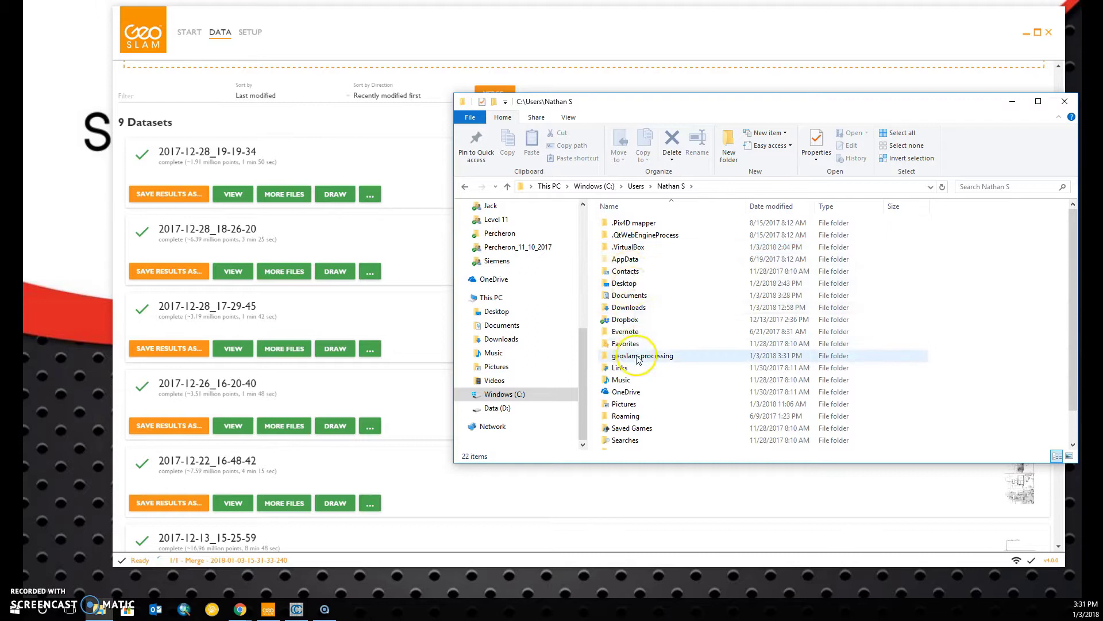
double_click(638, 356)
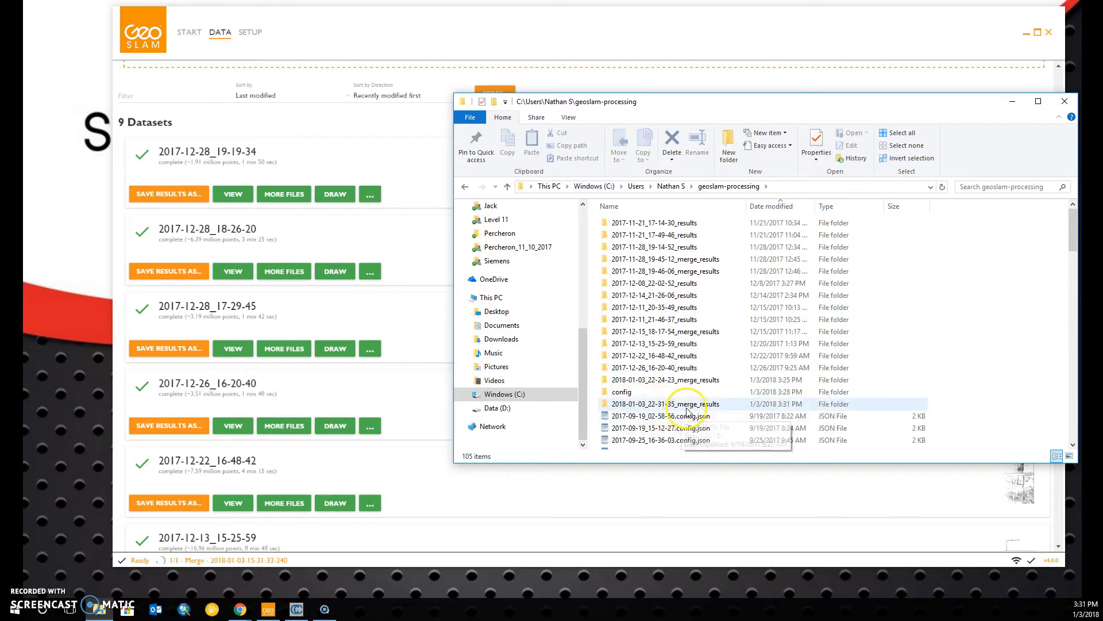
Check the 2018-01-03_22-31-35_merge_results folder's files, then minimize Explorer
mouse_move(688, 412)
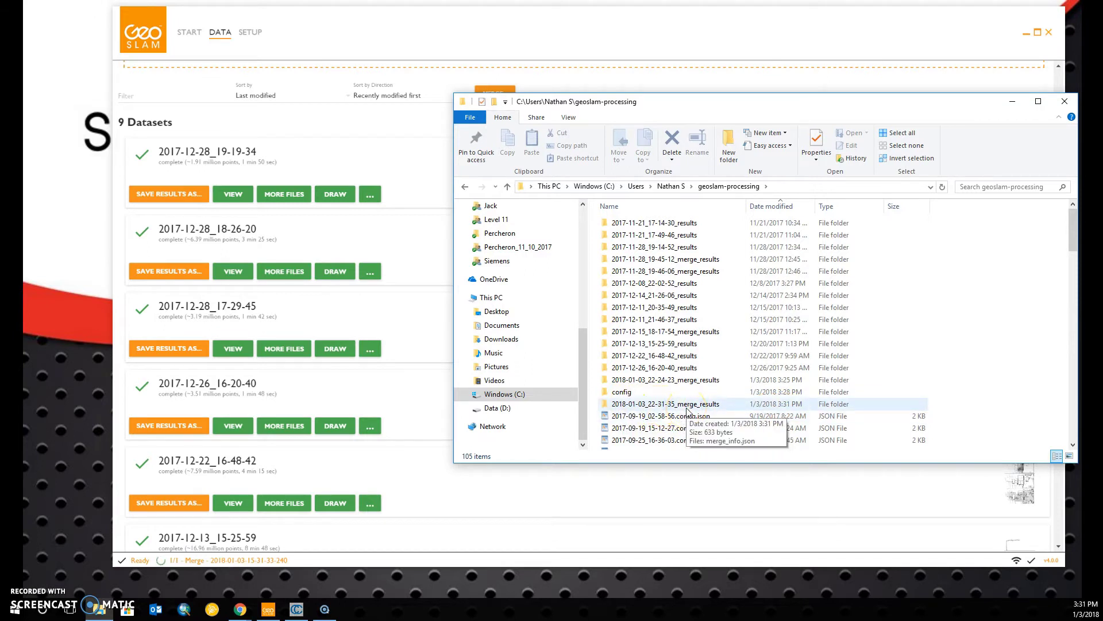
double_click(686, 408)
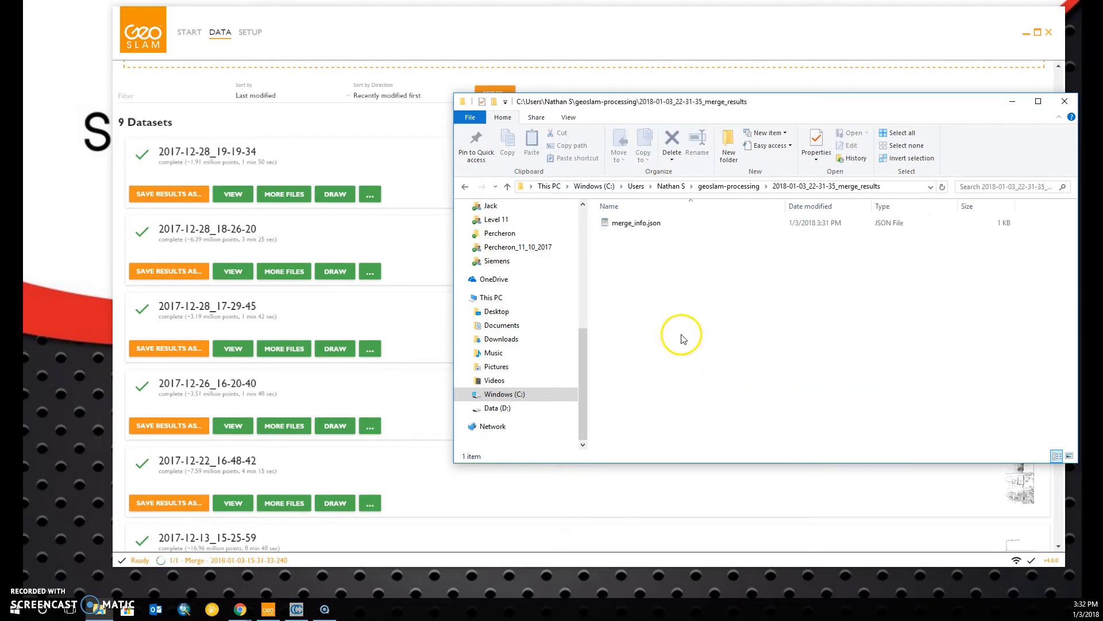
click(661, 303)
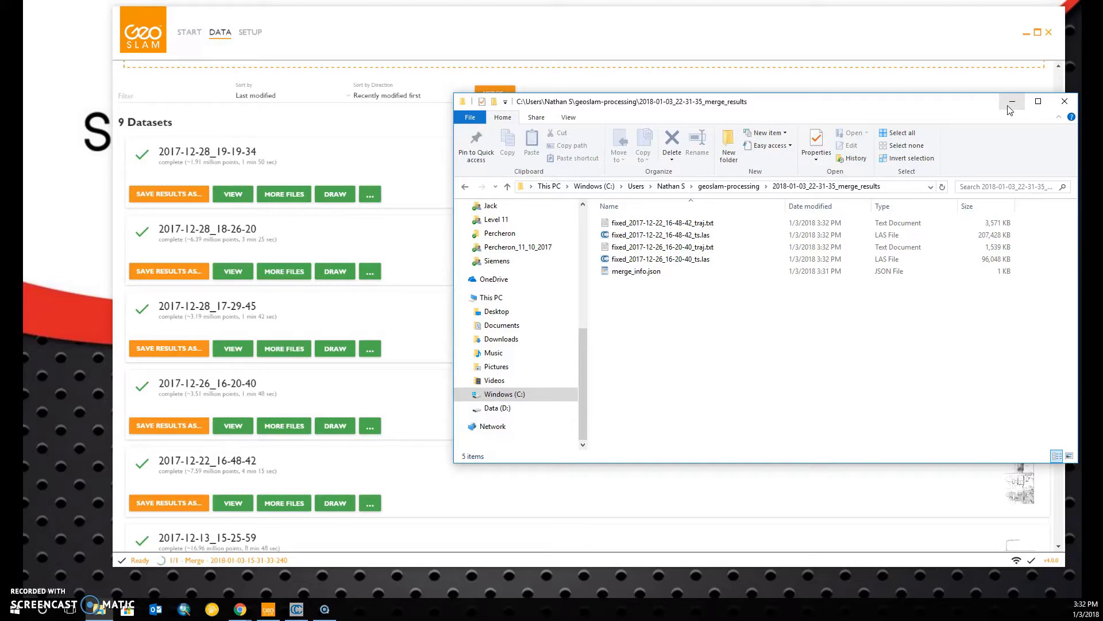
click(1011, 103)
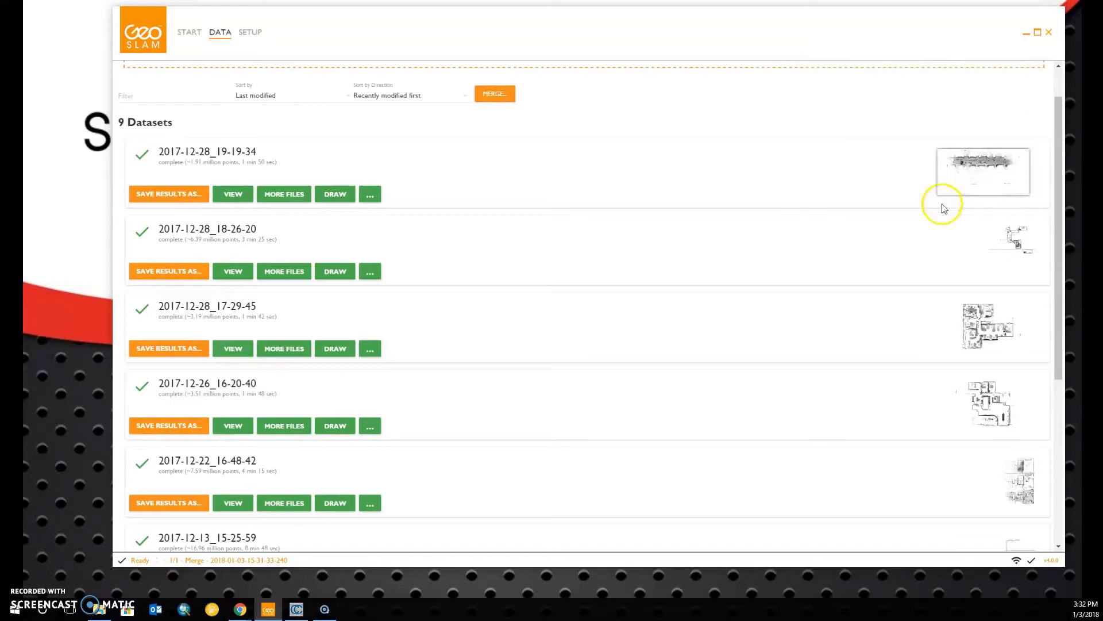
Restore and minimize File Explorer again while the merge finishes
click(98, 610)
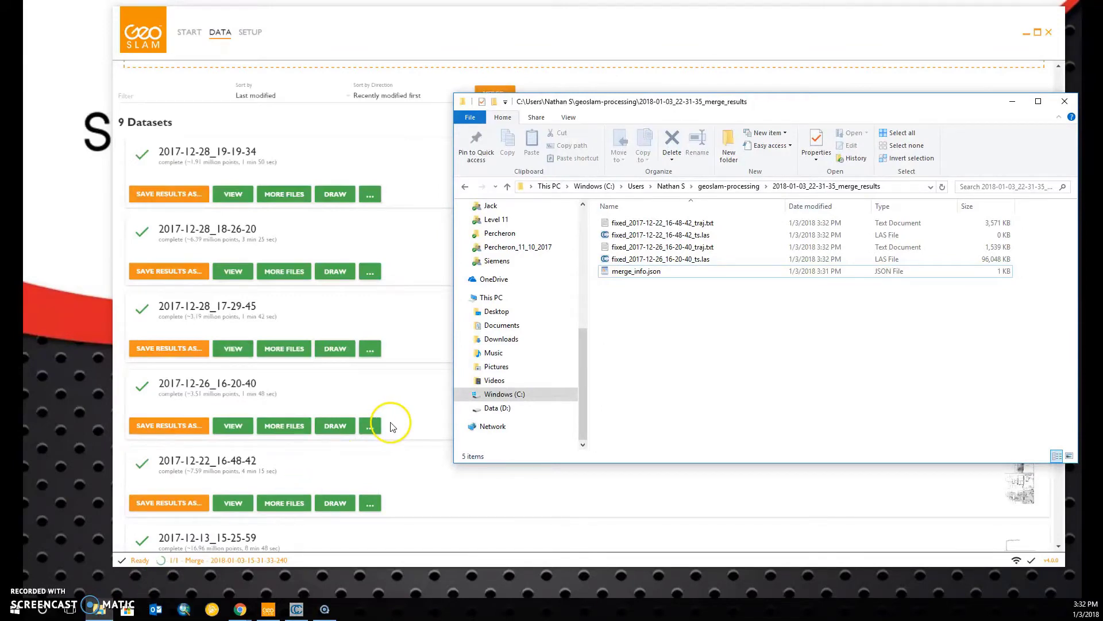
click(1015, 105)
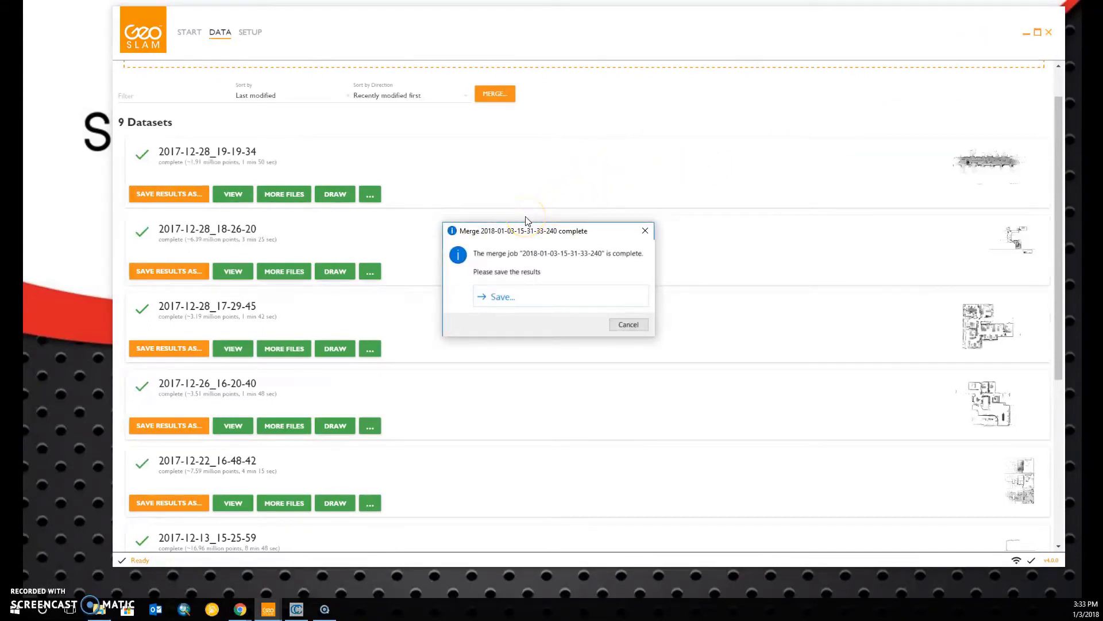
click(500, 296)
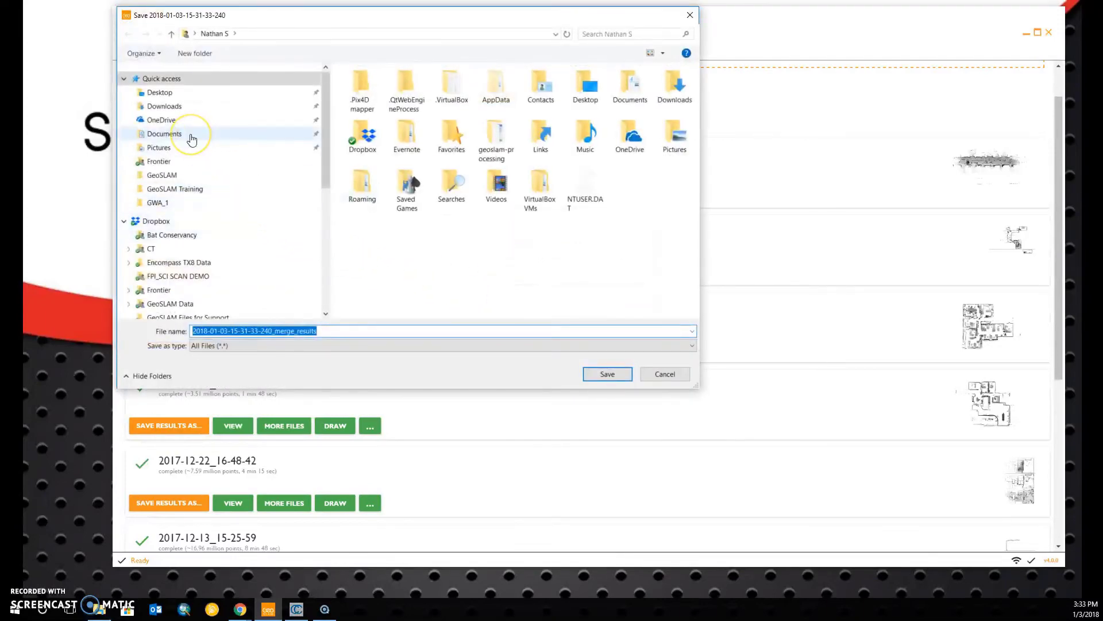
click(191, 139)
click(528, 356)
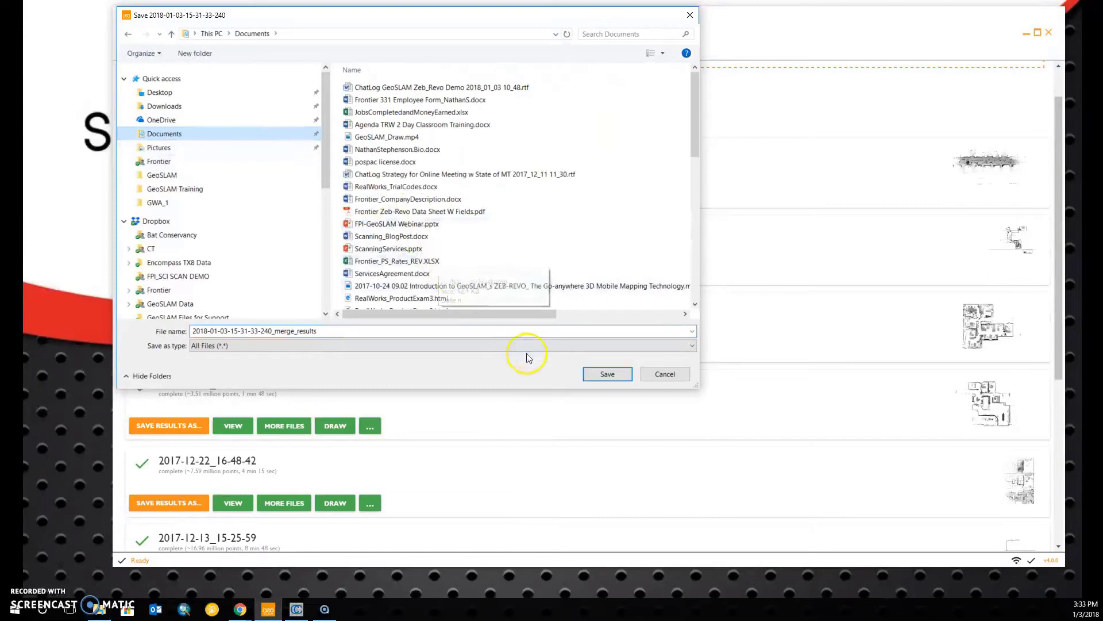
click(608, 374)
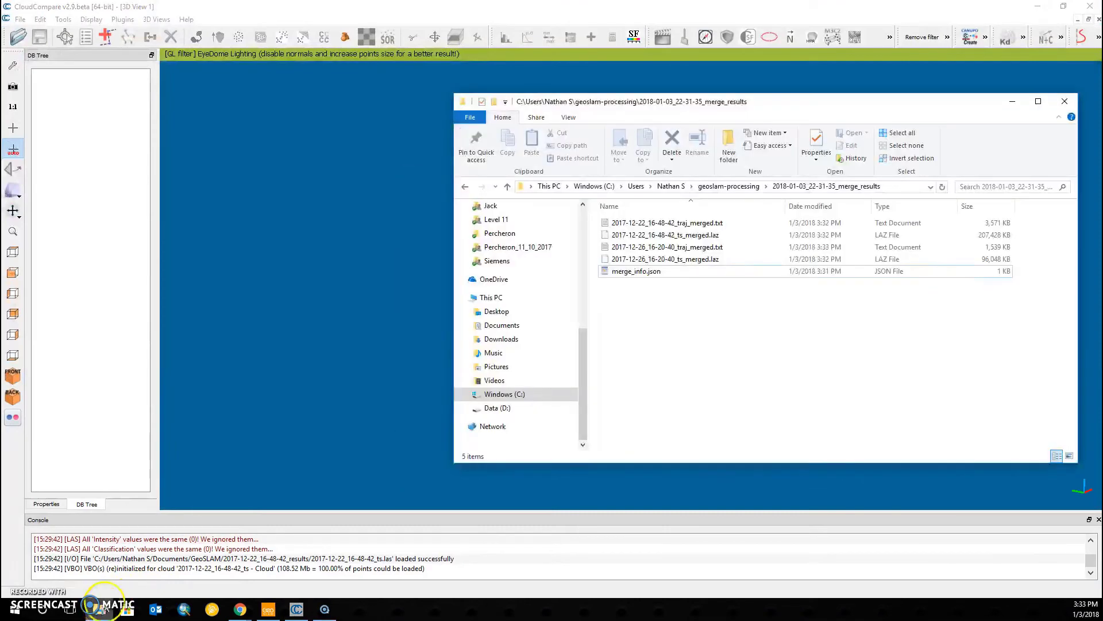
Load 2017-12-22_16-48-42_ts_merged.laz and 2017-12-26_16-20-40_ts_merged.laz into CloudCompare from the merge results folder
click(502, 325)
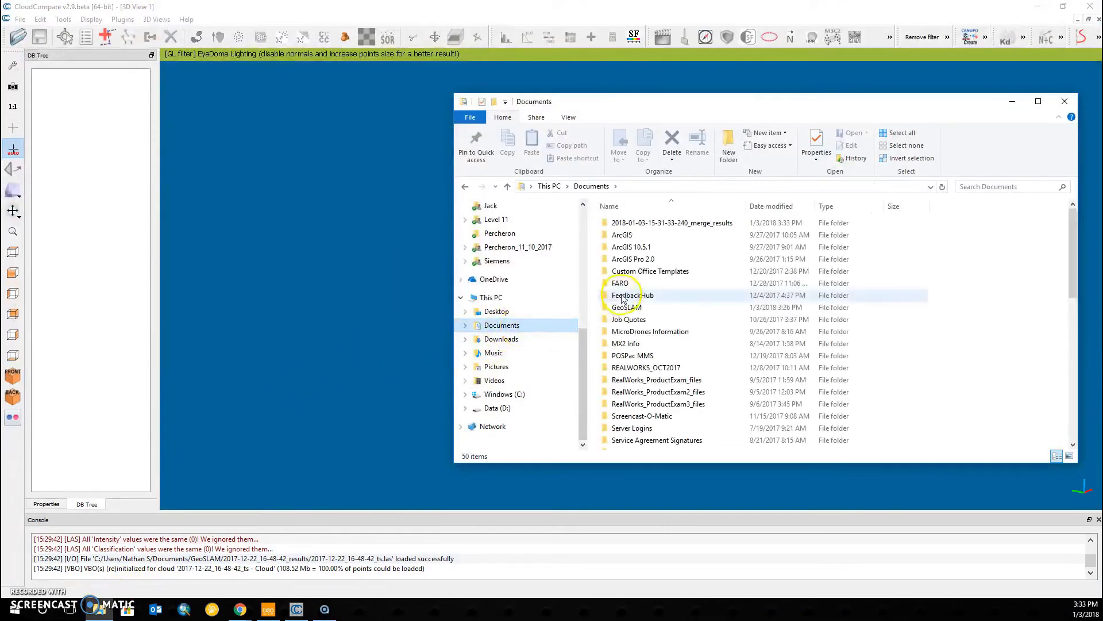
double_click(714, 224)
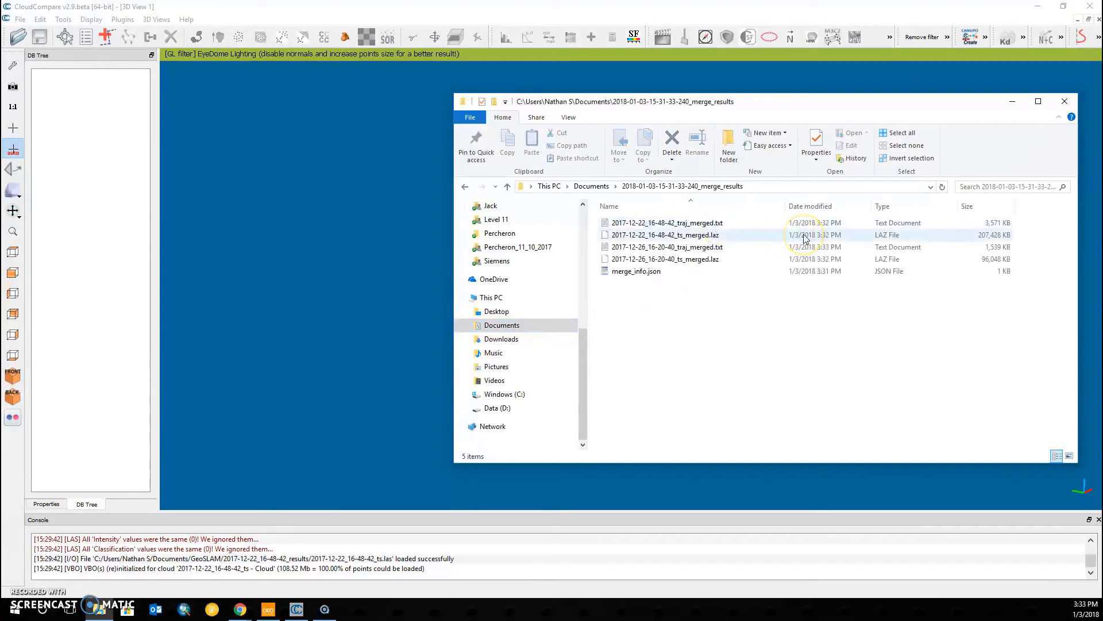
click(684, 236)
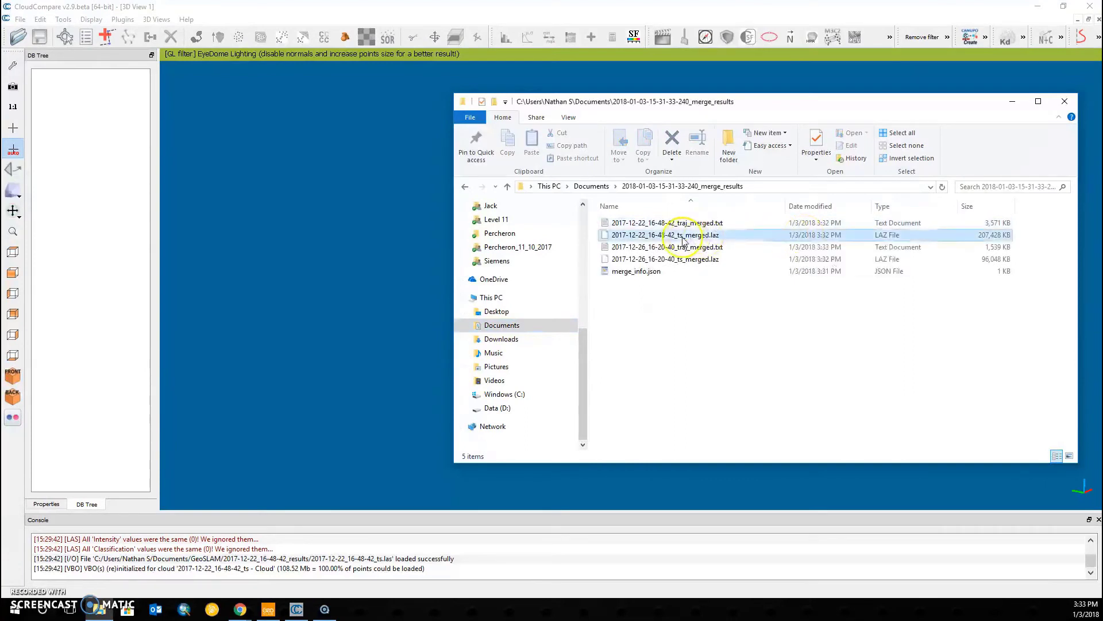
drag(682, 240, 396, 239)
drag(782, 107, 794, 131)
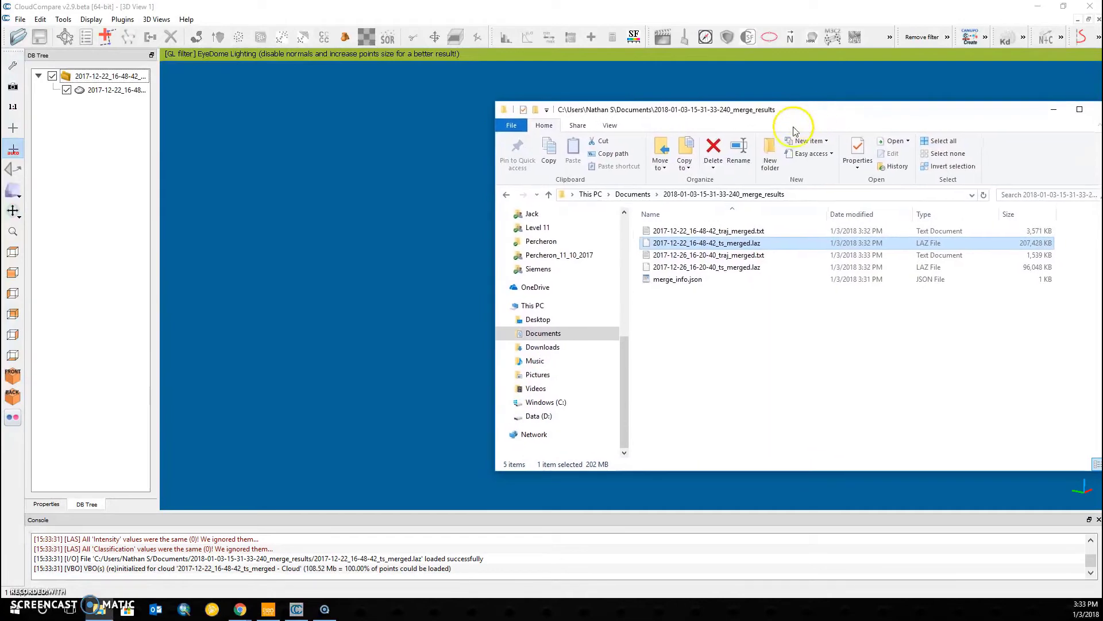
click(710, 268)
drag(709, 267, 417, 263)
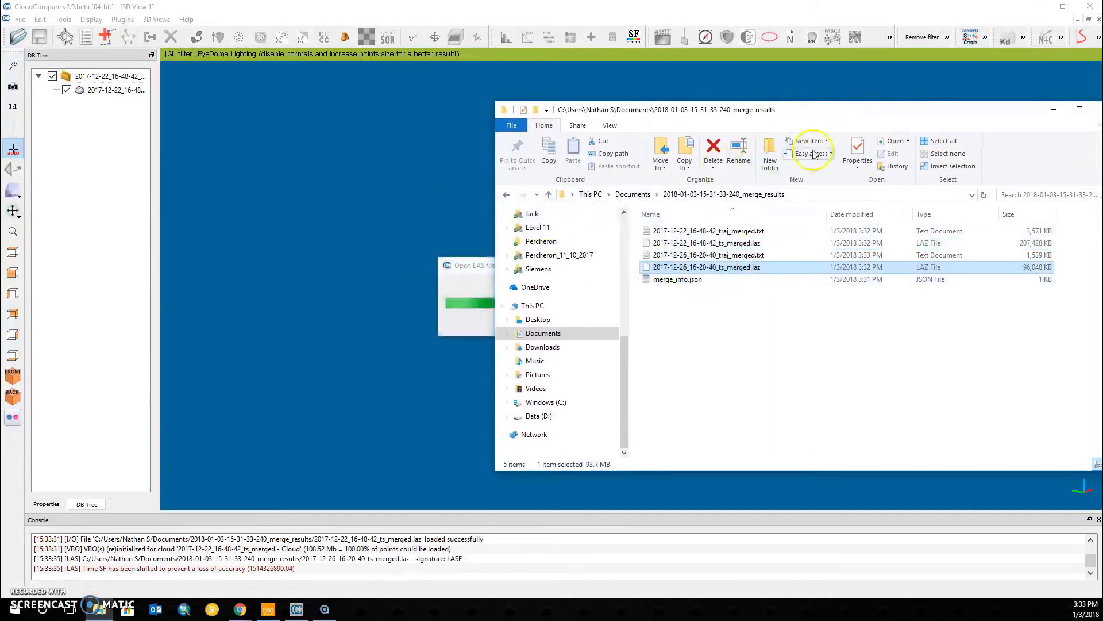
Toggle each cloud's visibility in the DB Tree to compare their overlap
click(1054, 110)
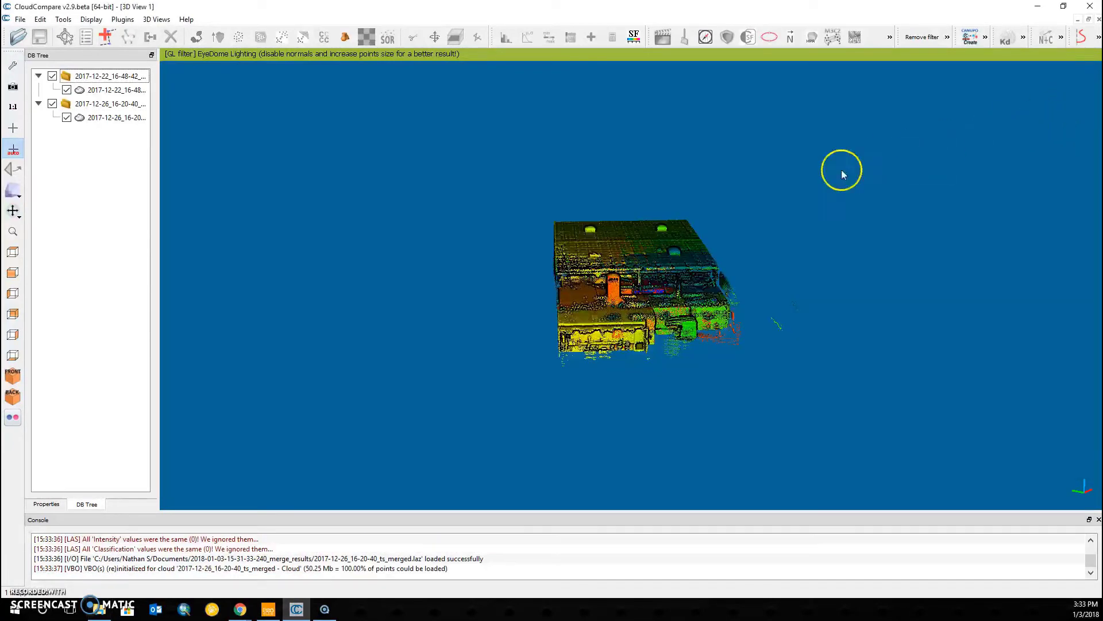
drag(624, 324, 608, 326)
scroll(608, 327, up, 2)
scroll(608, 327, up, 5)
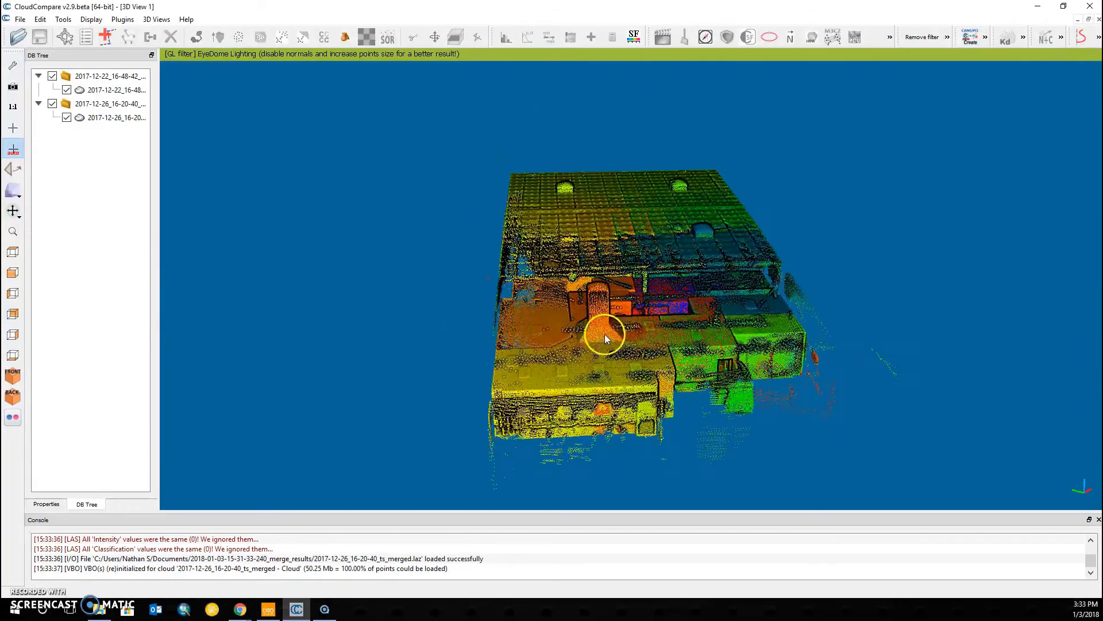
click(66, 117)
click(66, 118)
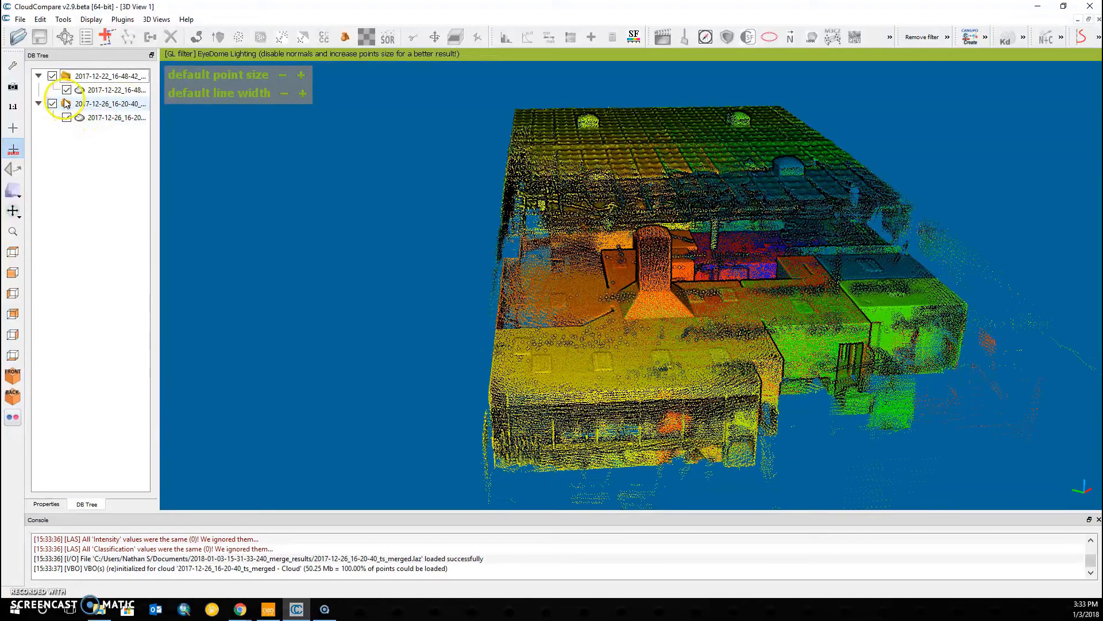
click(67, 90)
click(67, 91)
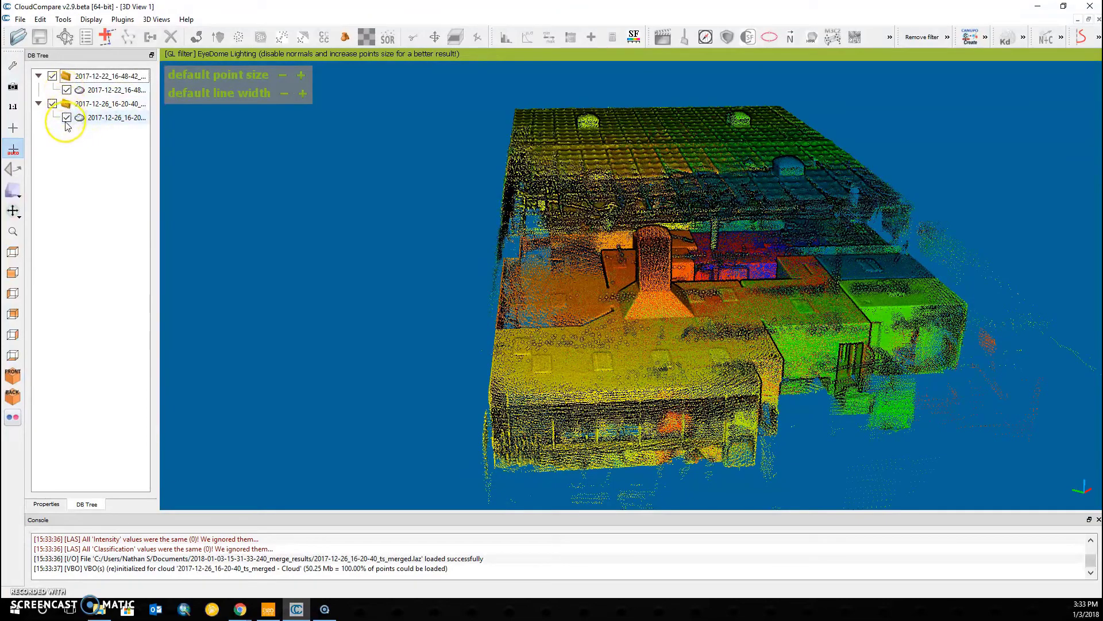
click(67, 118)
click(66, 117)
click(66, 117)
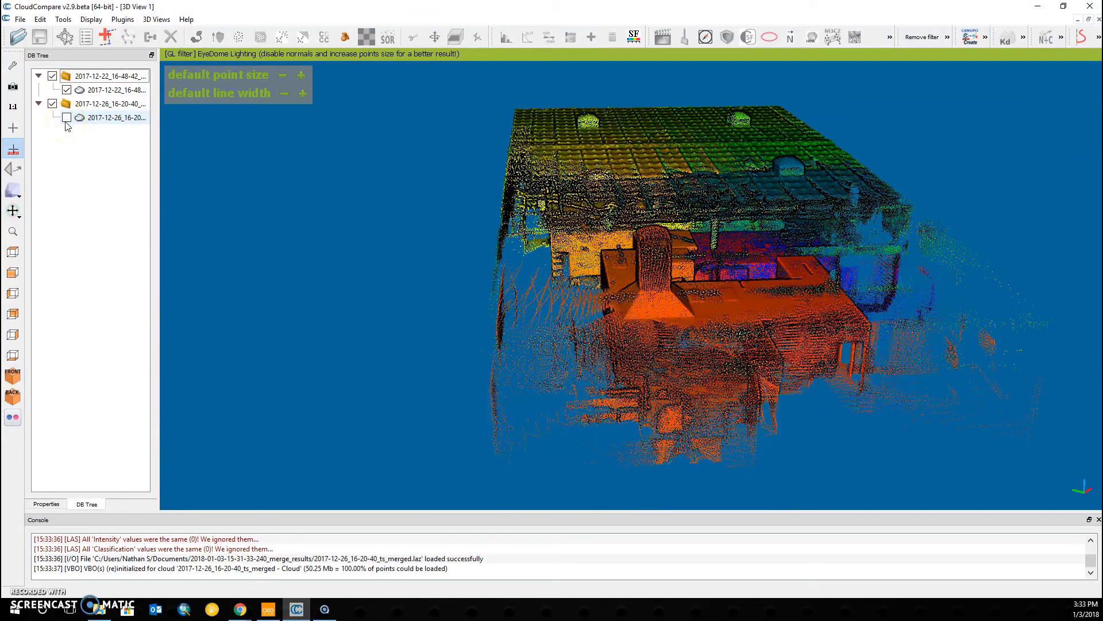
click(67, 117)
From a near top-down view, recheck the second cloud, then select both clouds
drag(256, 215, 414, 295)
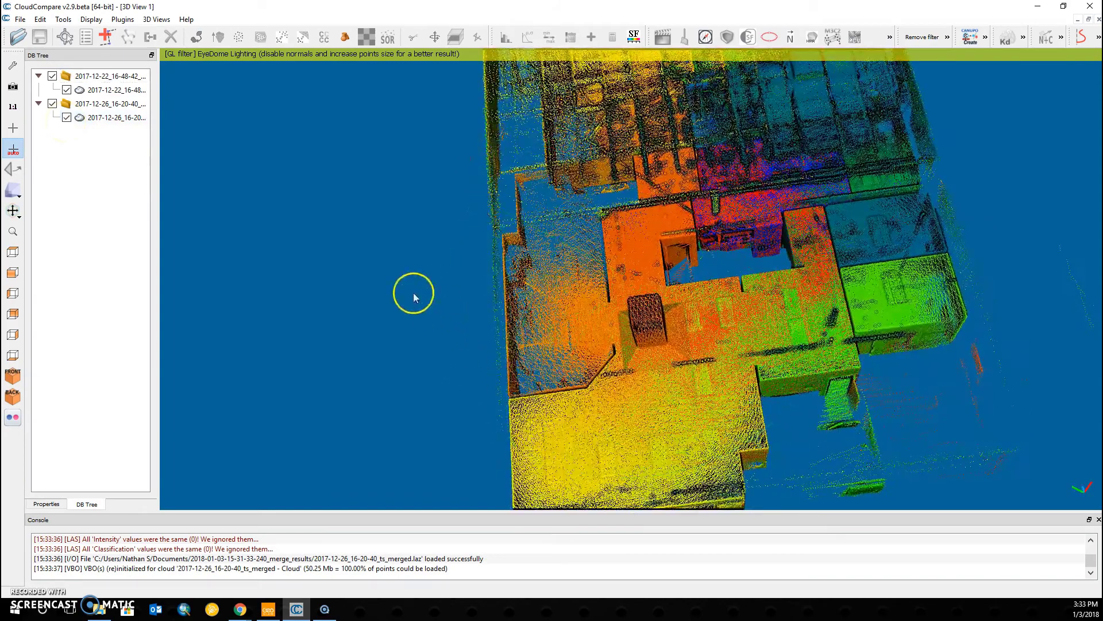
click(67, 117)
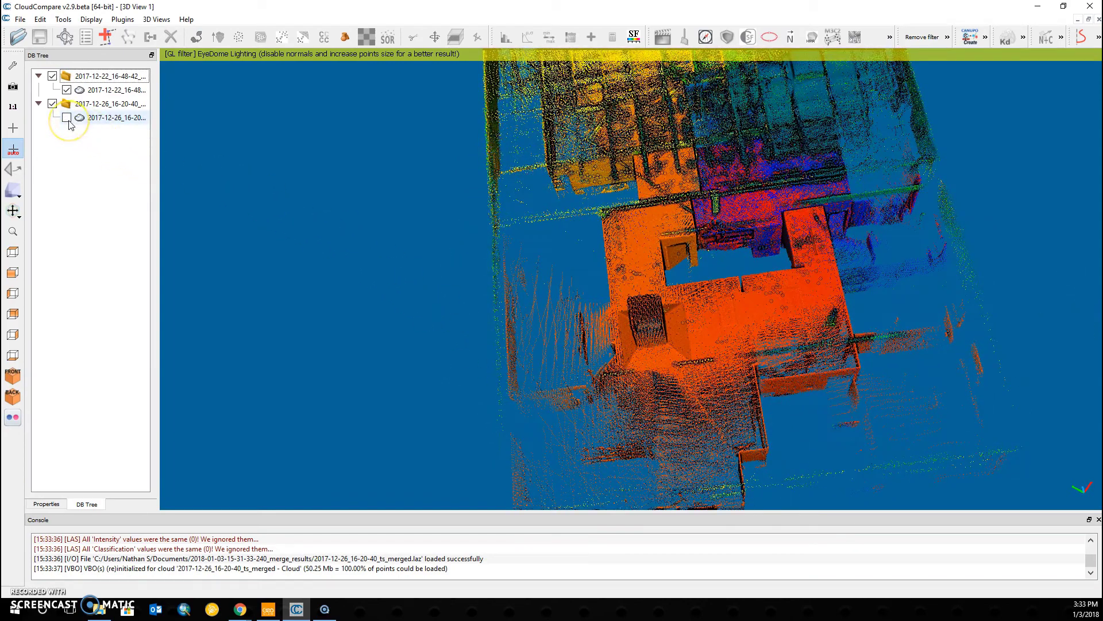
click(66, 117)
click(122, 80)
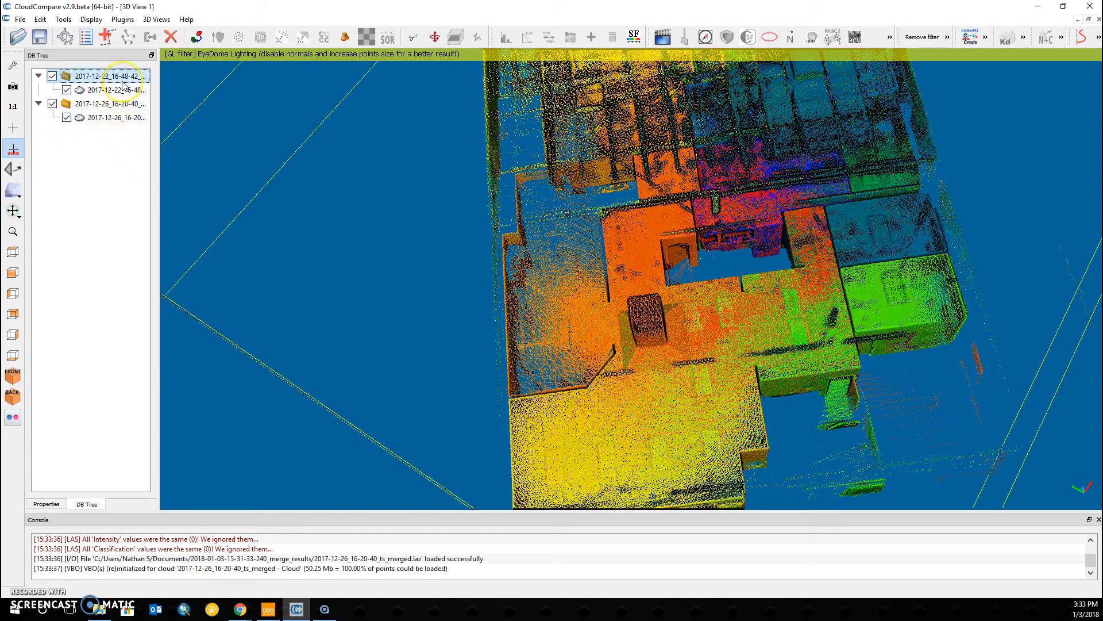
click(113, 118)
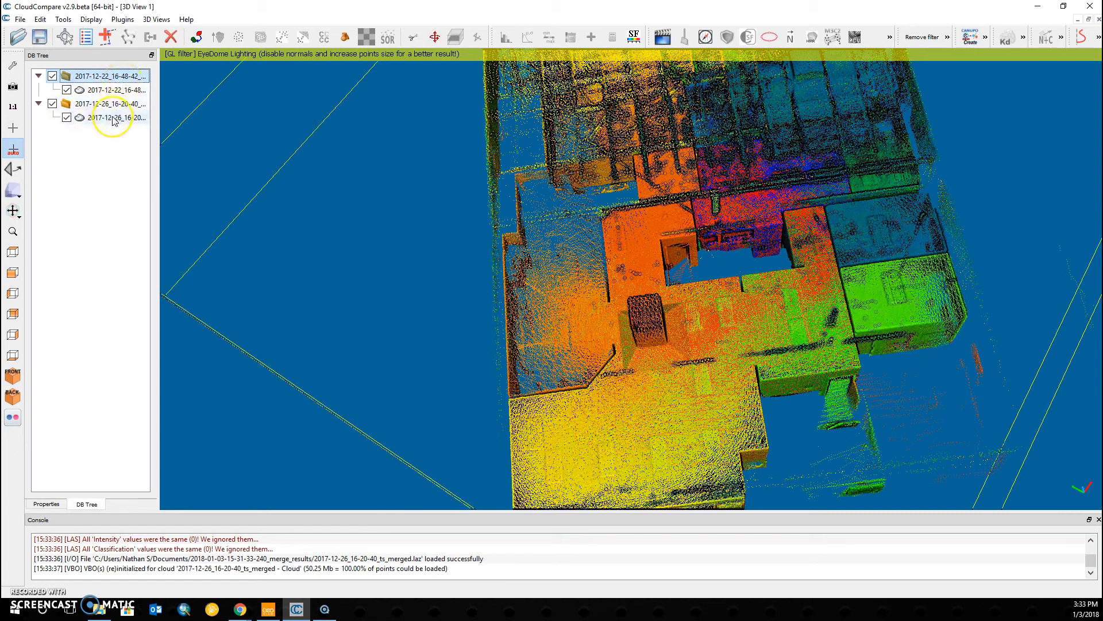
shift+click(114, 118)
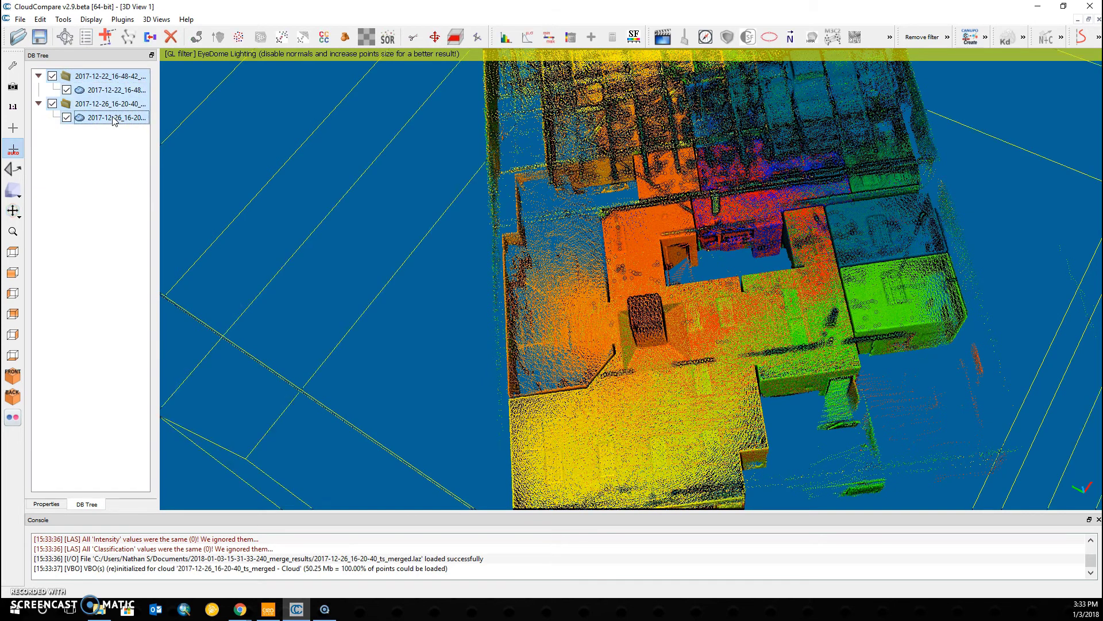
Combine the selected clouds with Edit > Merge and orbit to inspect the red/blue result
click(40, 19)
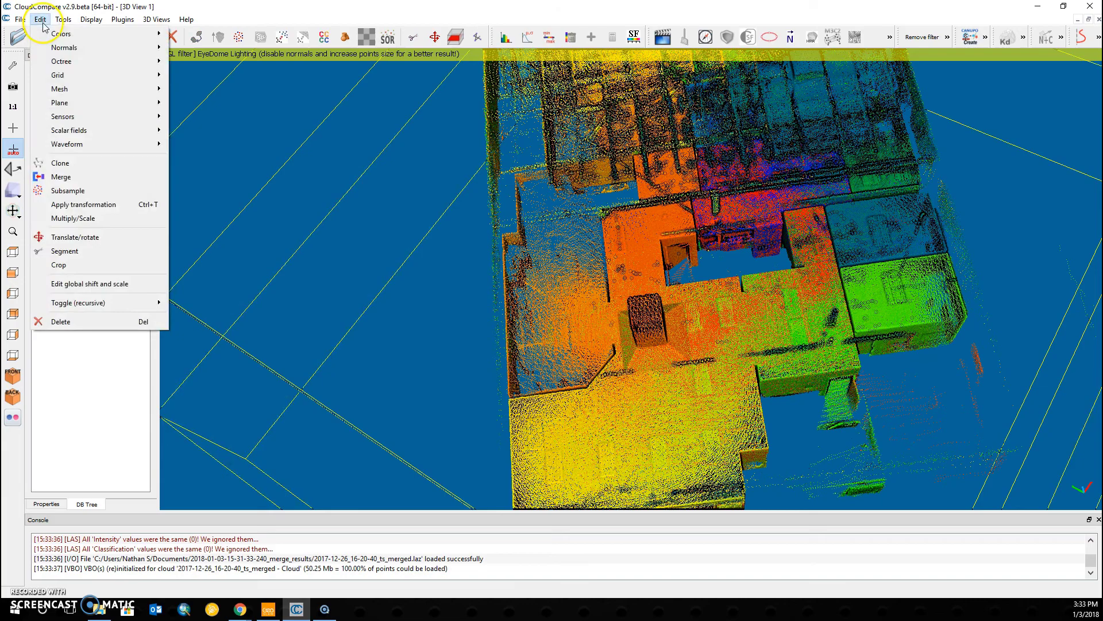
click(63, 176)
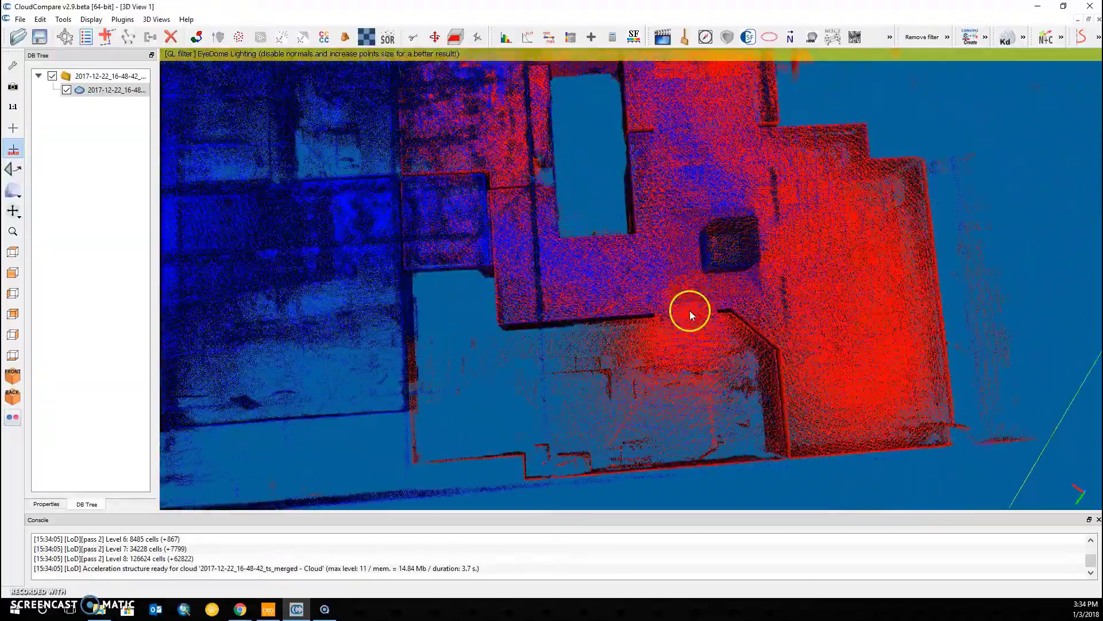
drag(695, 293, 652, 300)
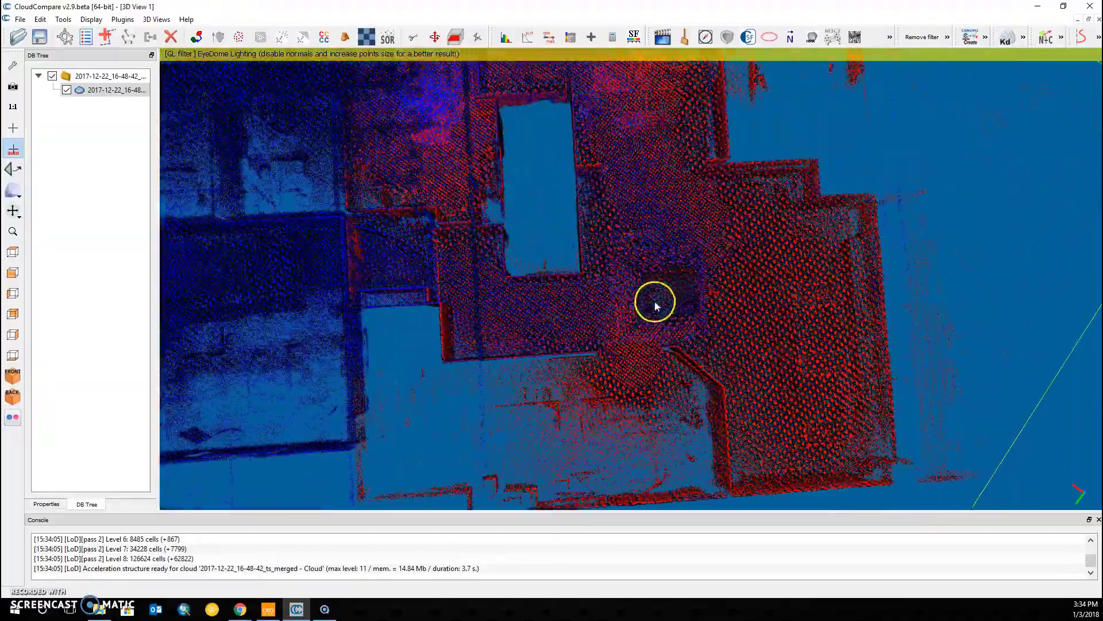
drag(513, 347, 54, 98)
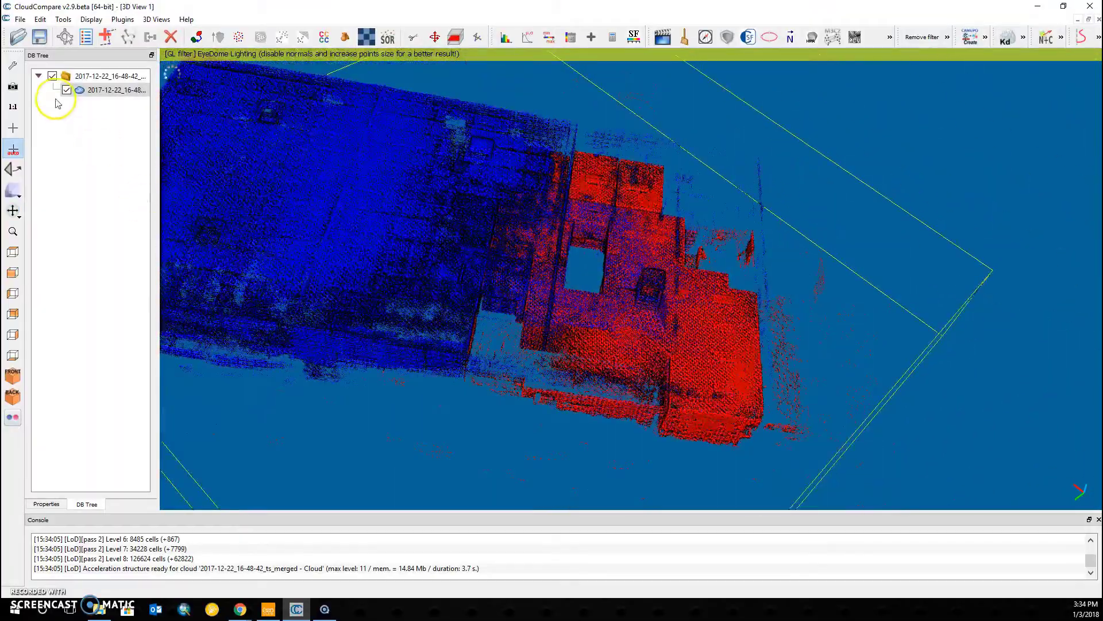